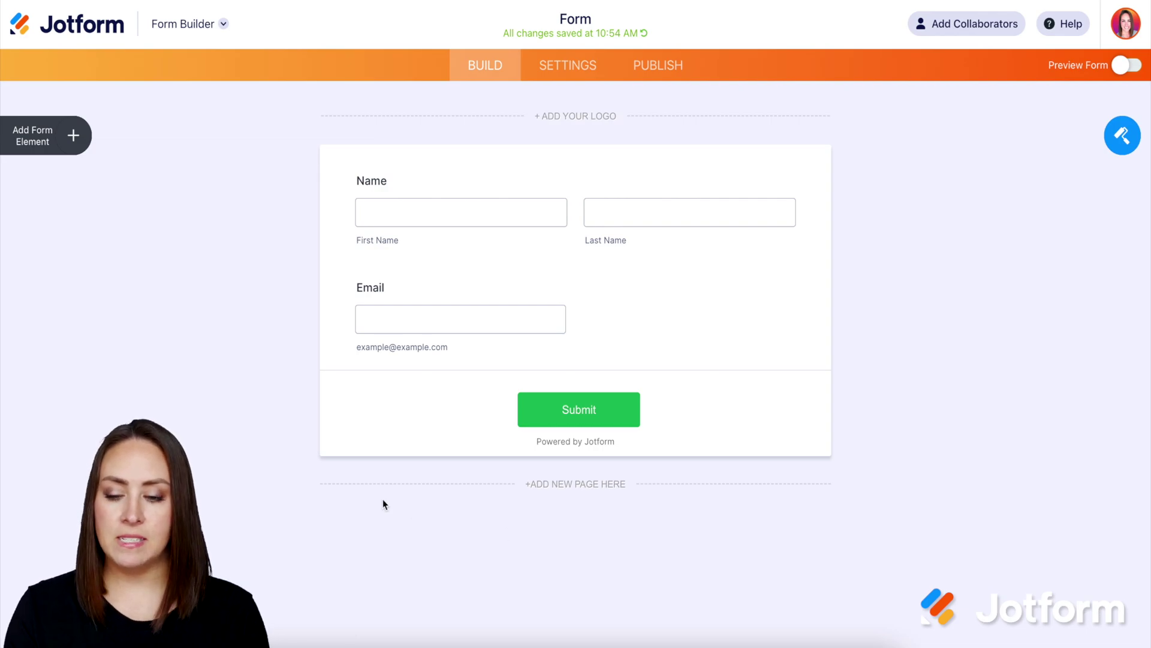
# Add a PayPal Personal payment element, titled My Products, to the form from the Payments elements
pyautogui.click(76, 143)
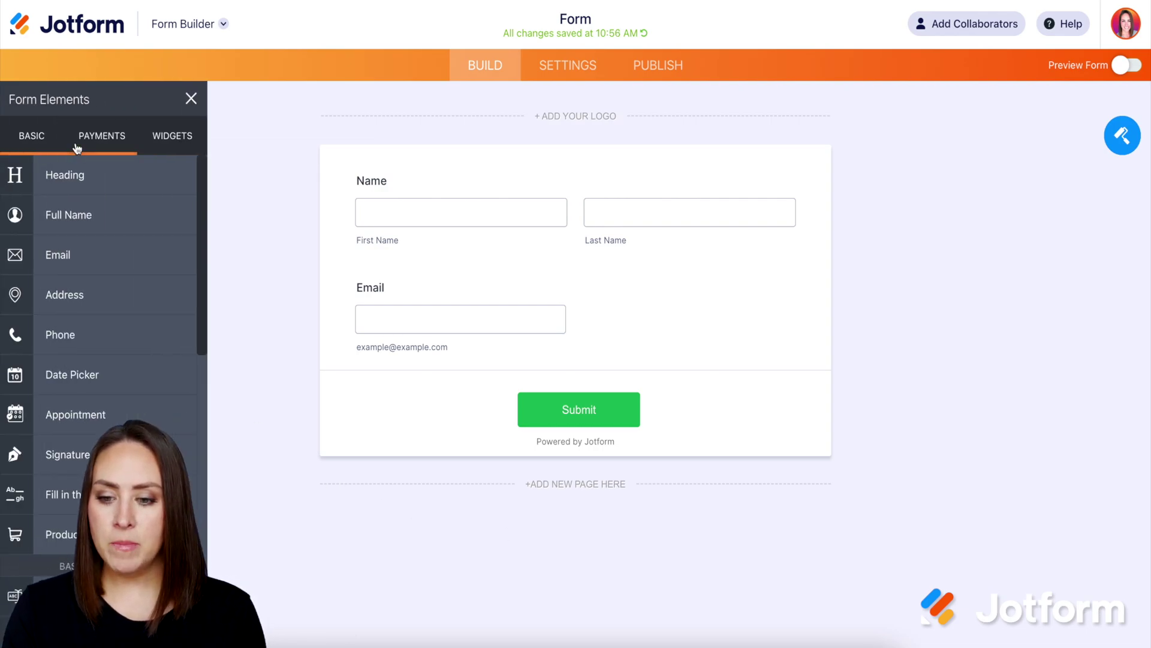
pyautogui.click(108, 141)
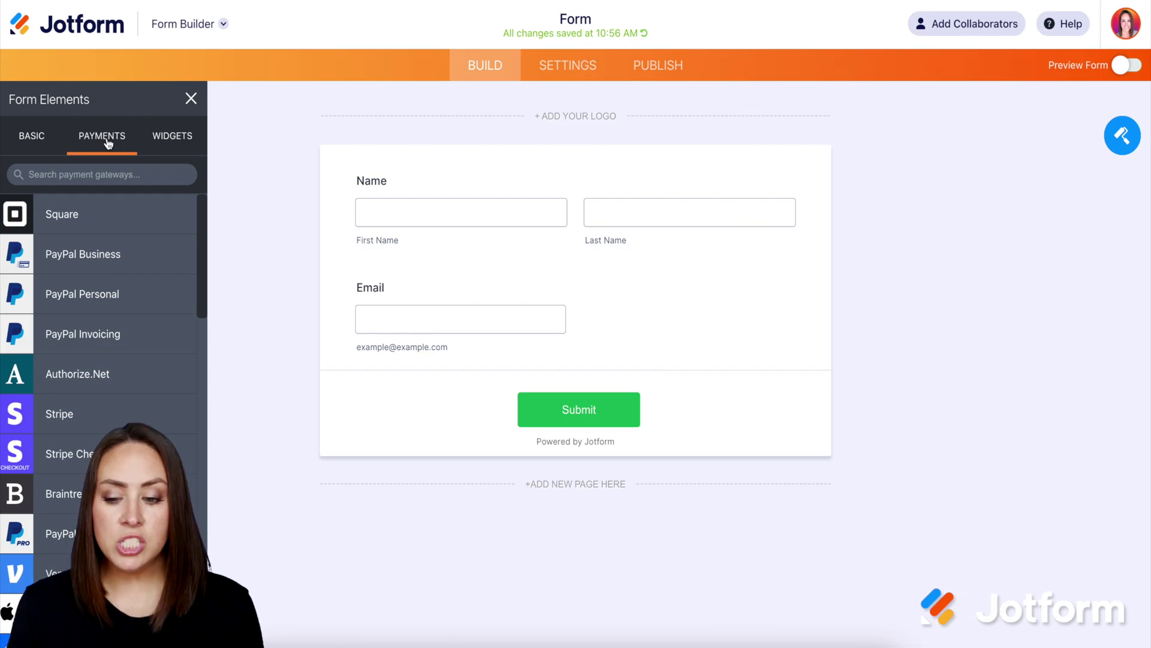
pyautogui.click(90, 290)
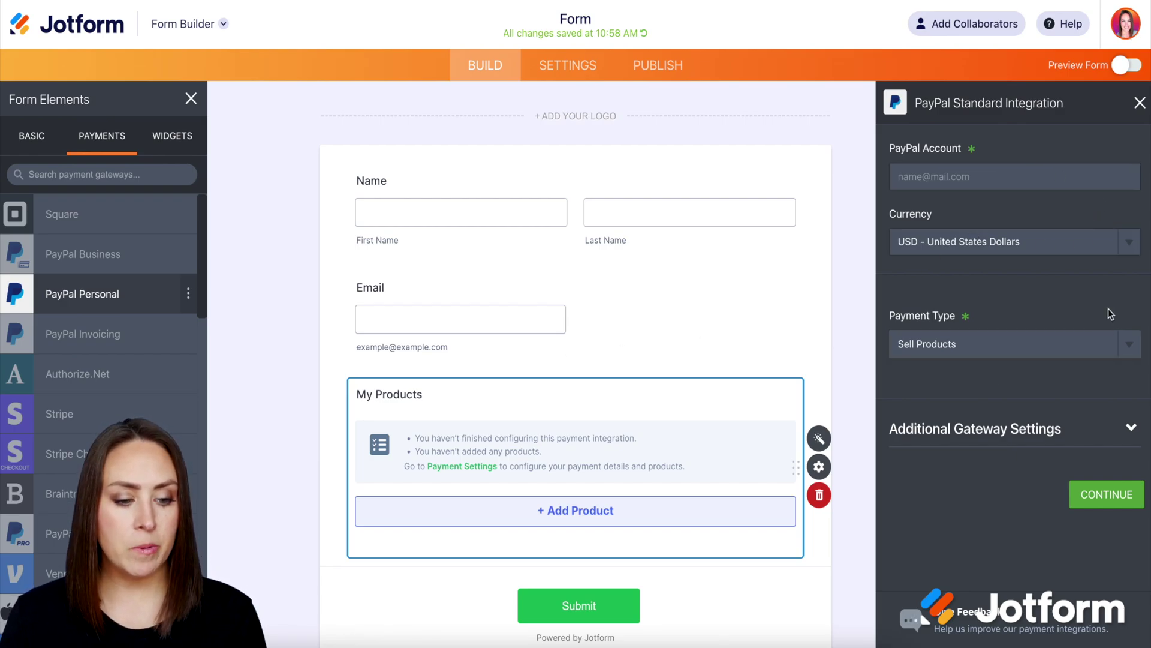
# Keep the currency at USD and the payment type at Sell Products
pyautogui.click(1134, 247)
pyautogui.click(1135, 251)
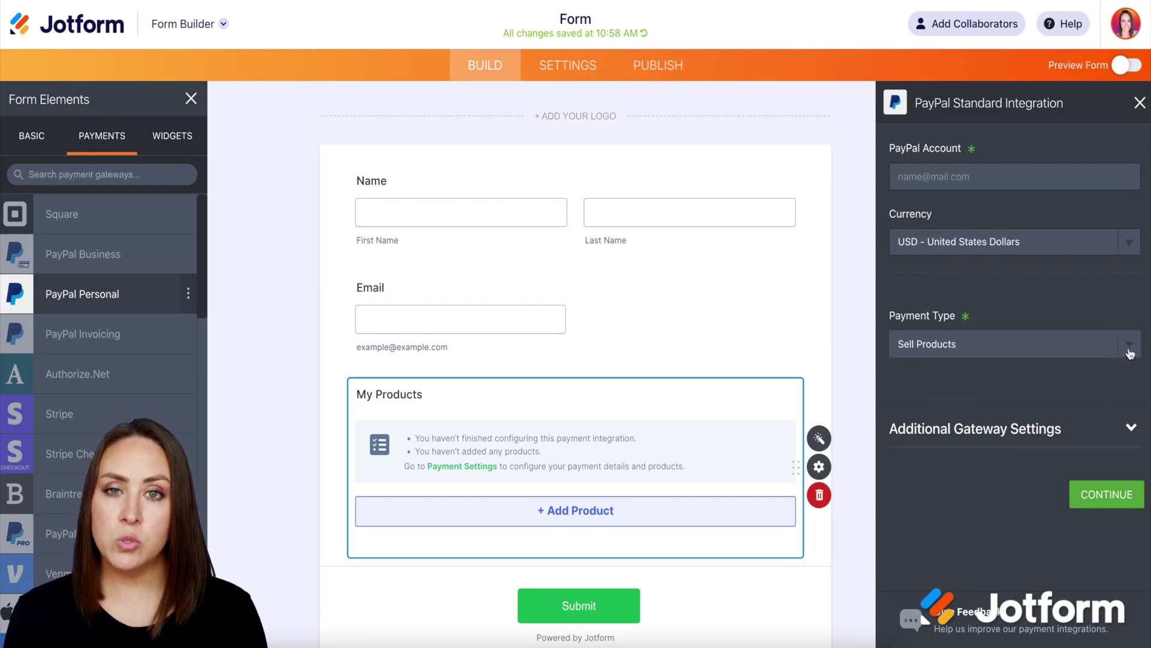
pyautogui.click(1130, 354)
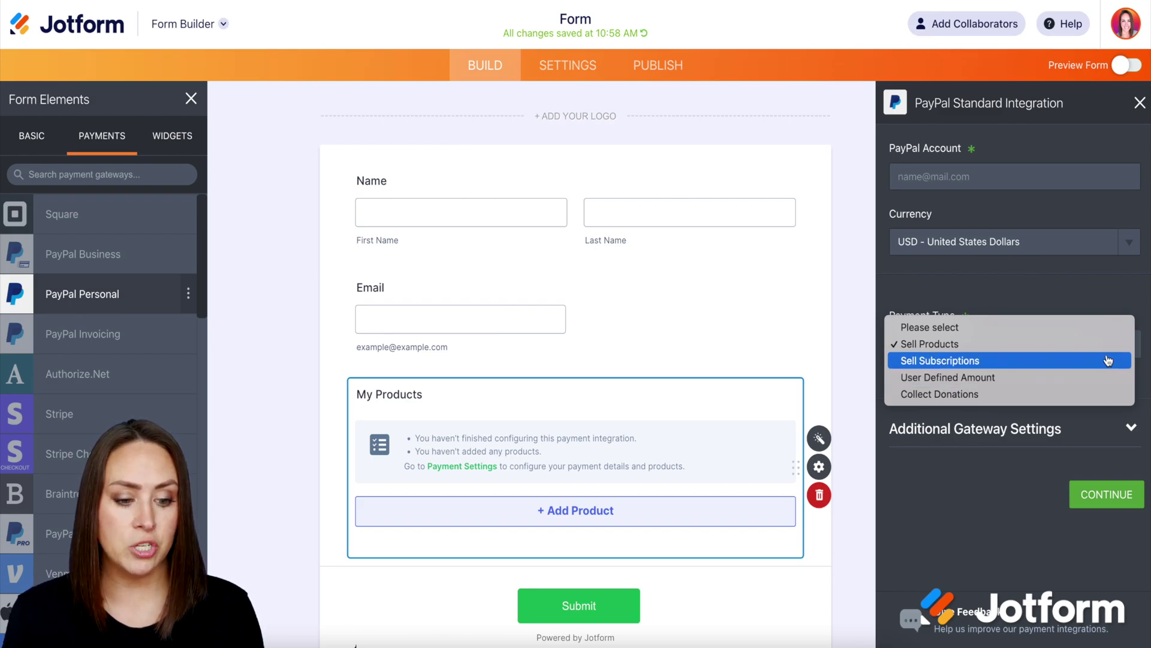
pyautogui.click(1106, 348)
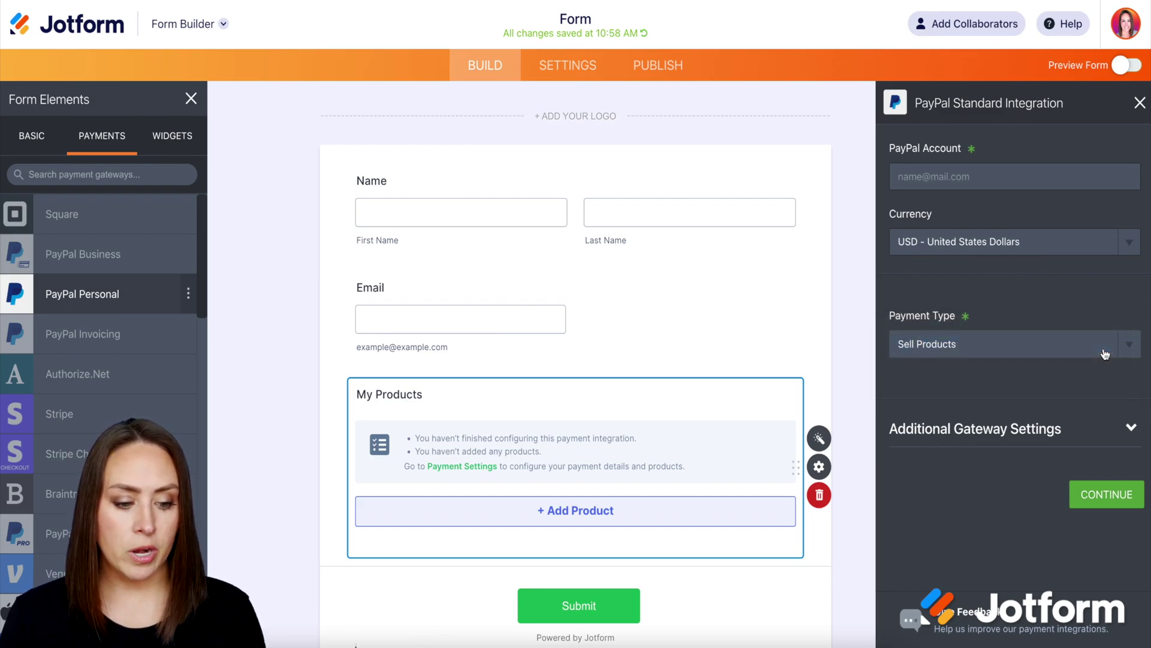
# Review the additional gateway settings: checkout language Default, pending payment email No, Point decimal separator
pyautogui.click(1127, 429)
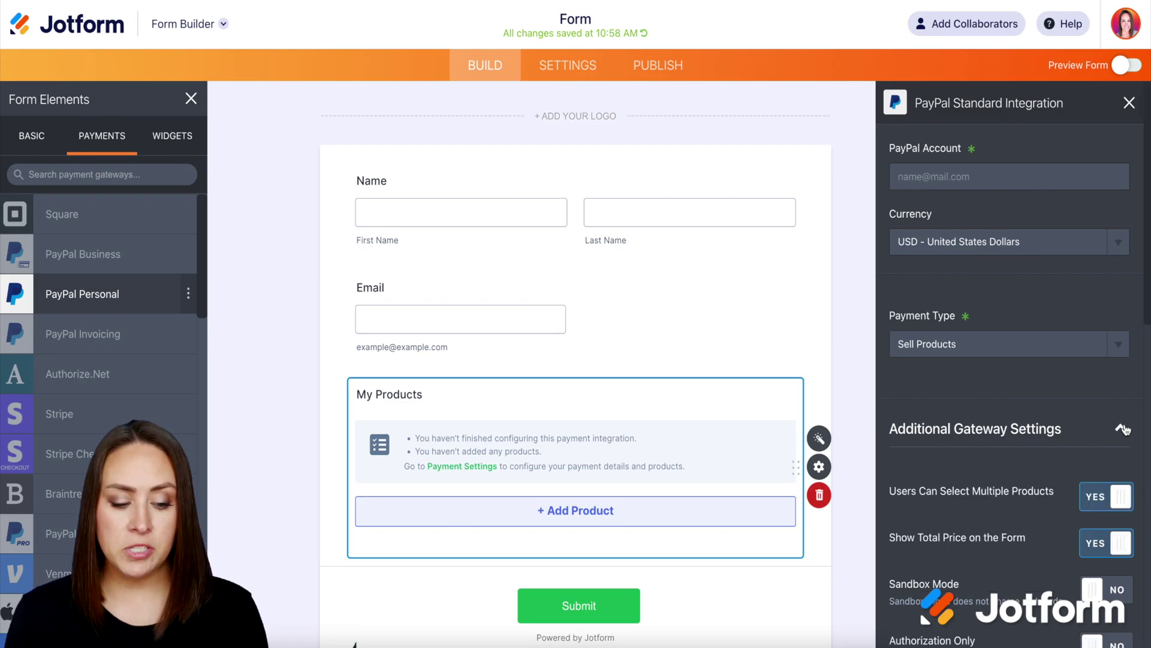
pyautogui.scroll(-5, 1056, 324)
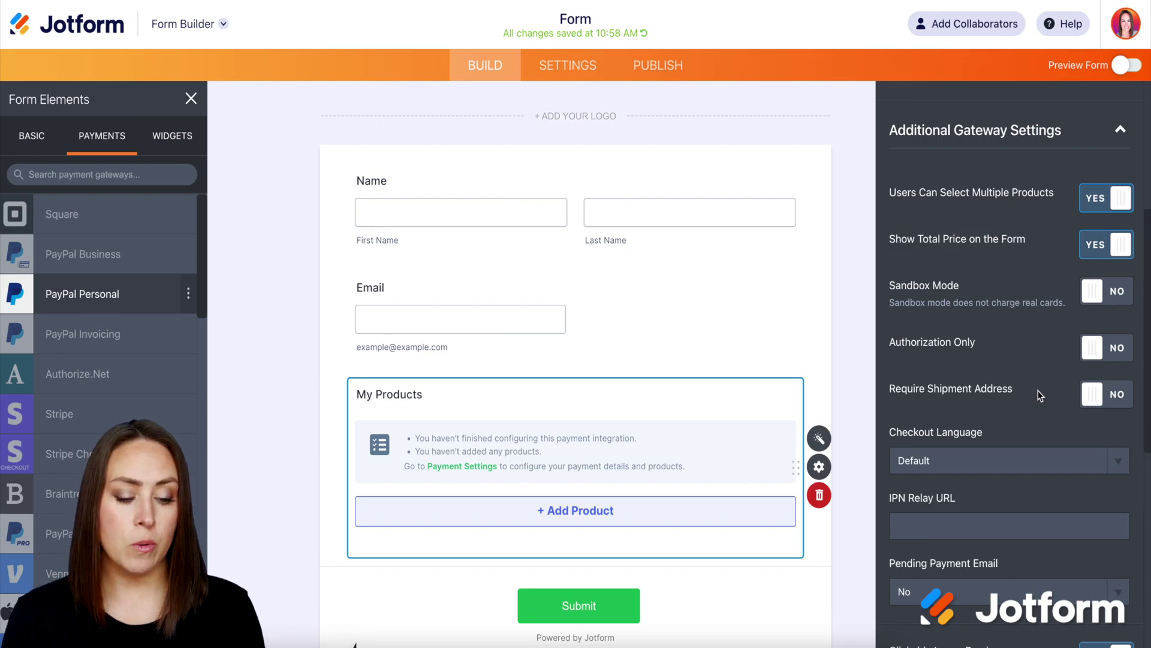
pyautogui.scroll(-3, 1041, 395)
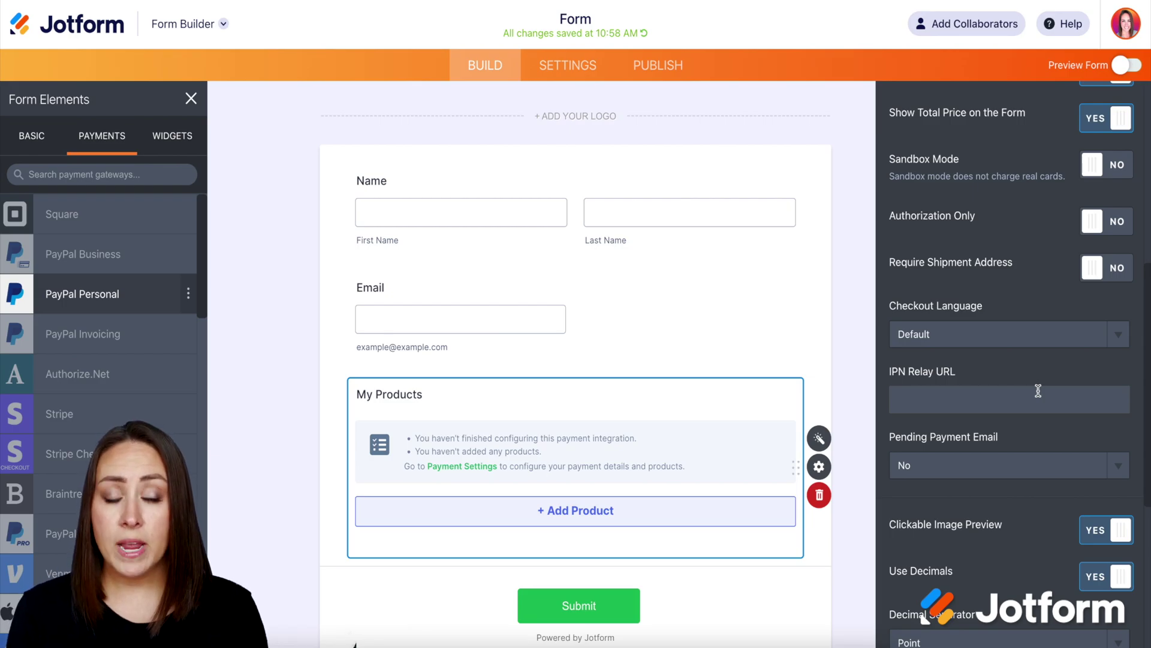
pyautogui.click(1121, 342)
pyautogui.click(1133, 306)
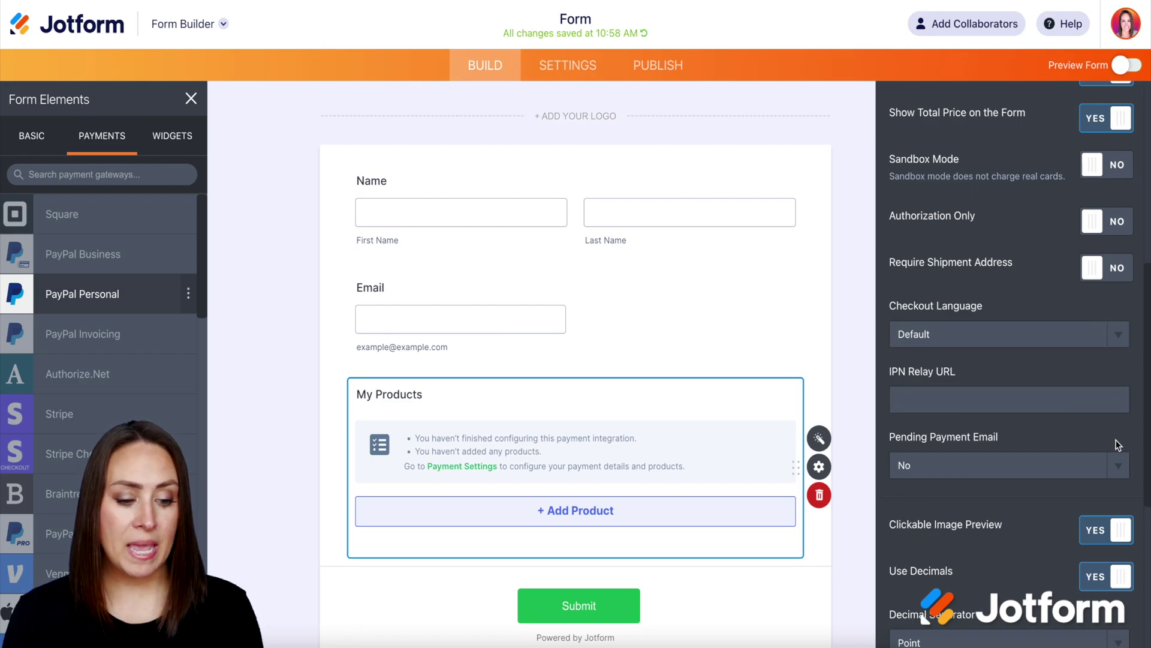
pyautogui.click(1116, 466)
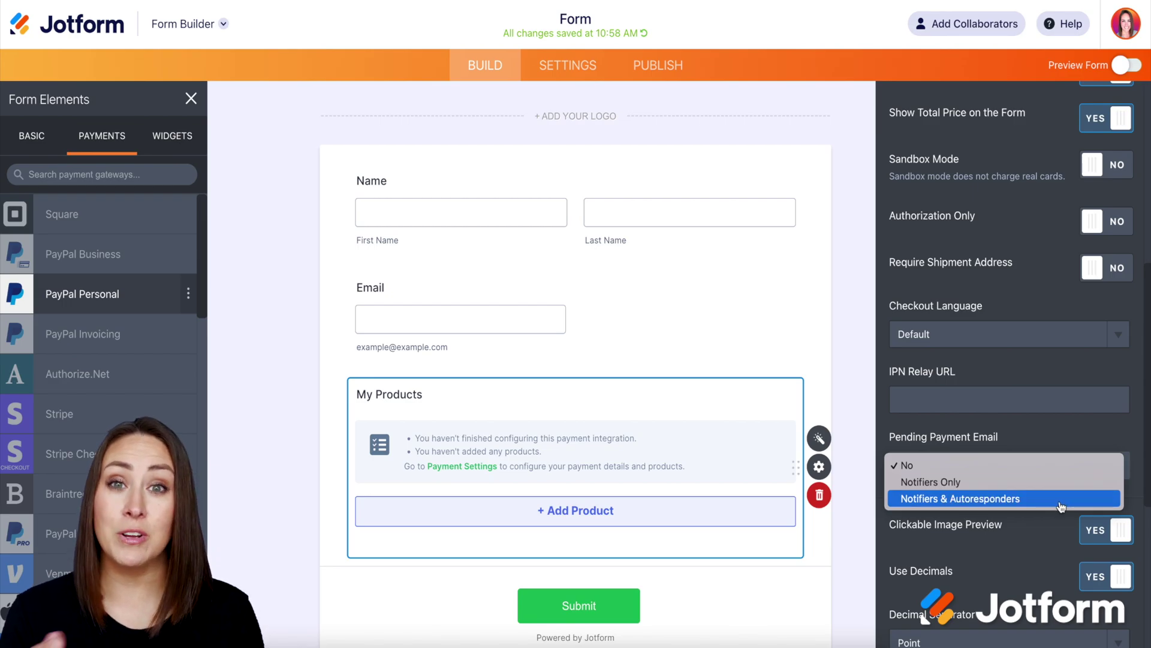
pyautogui.click(1079, 466)
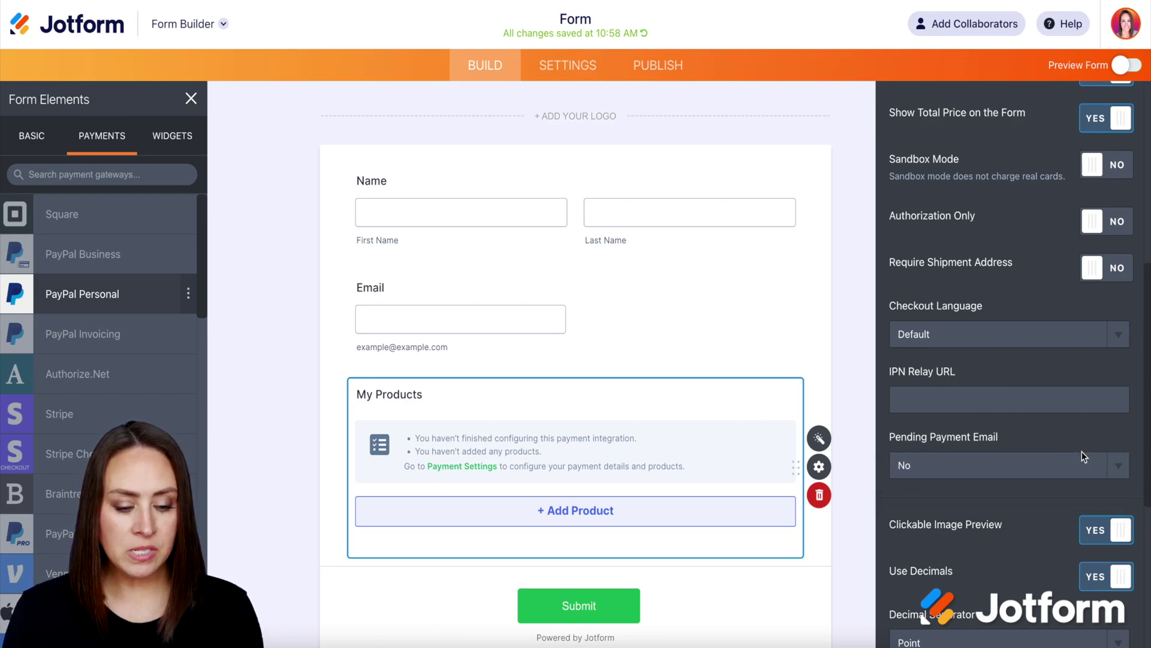
pyautogui.scroll(-2, 1029, 561)
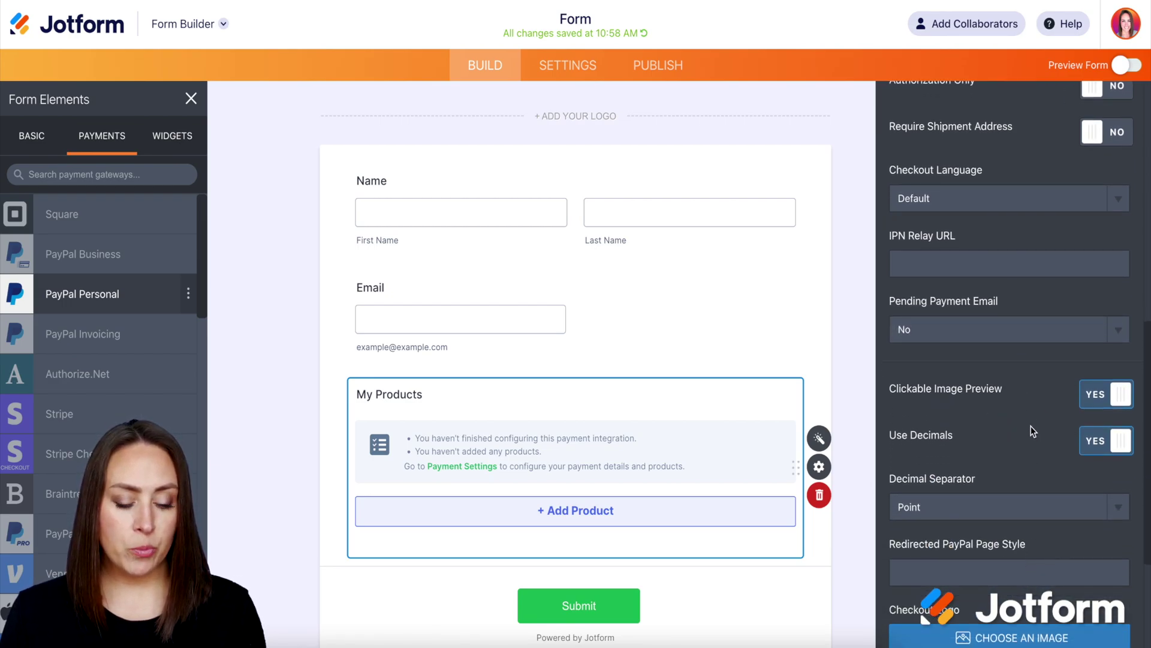
pyautogui.scroll(-2, 1031, 431)
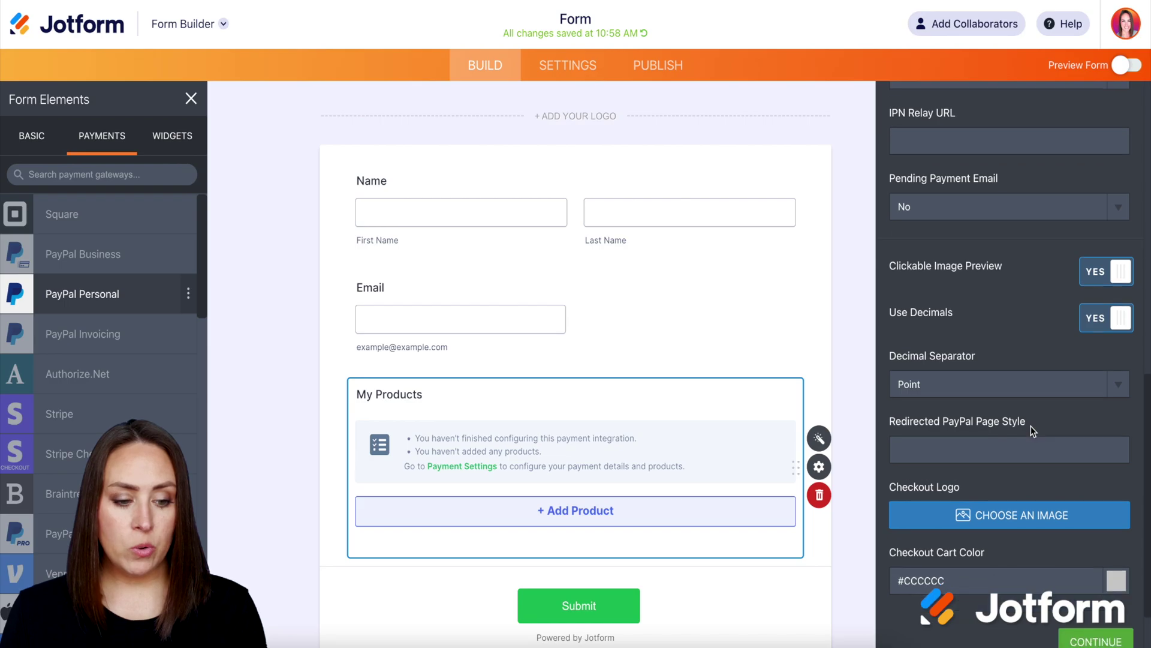
pyautogui.click(1120, 387)
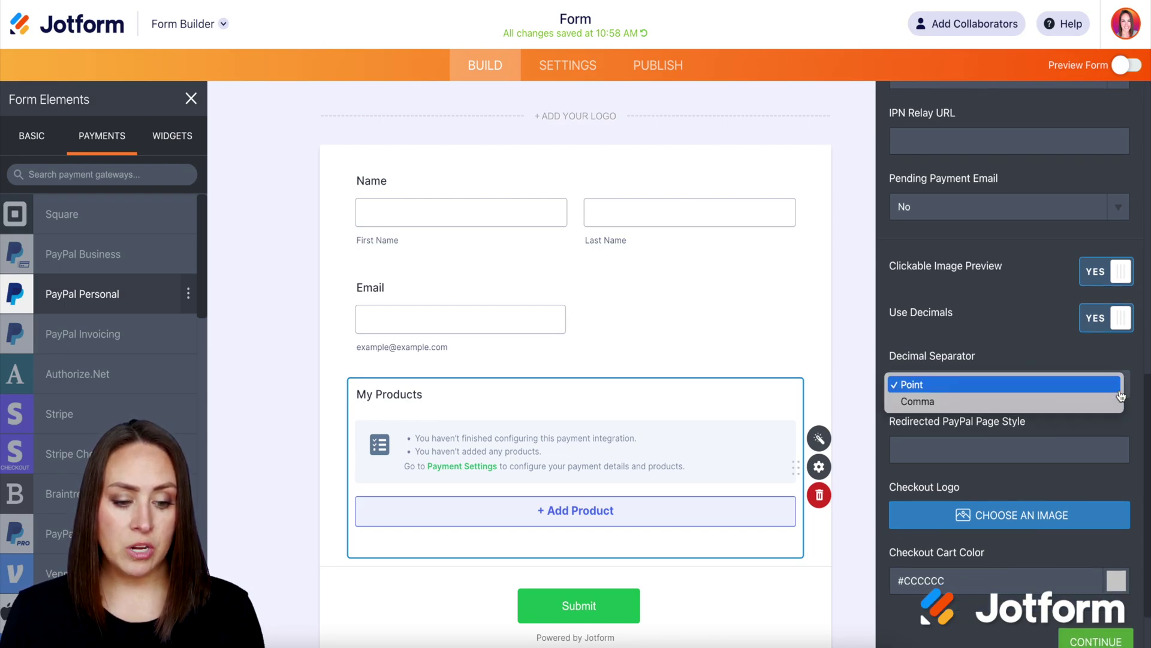
pyautogui.click(1114, 360)
pyautogui.scroll(-1, 1109, 423)
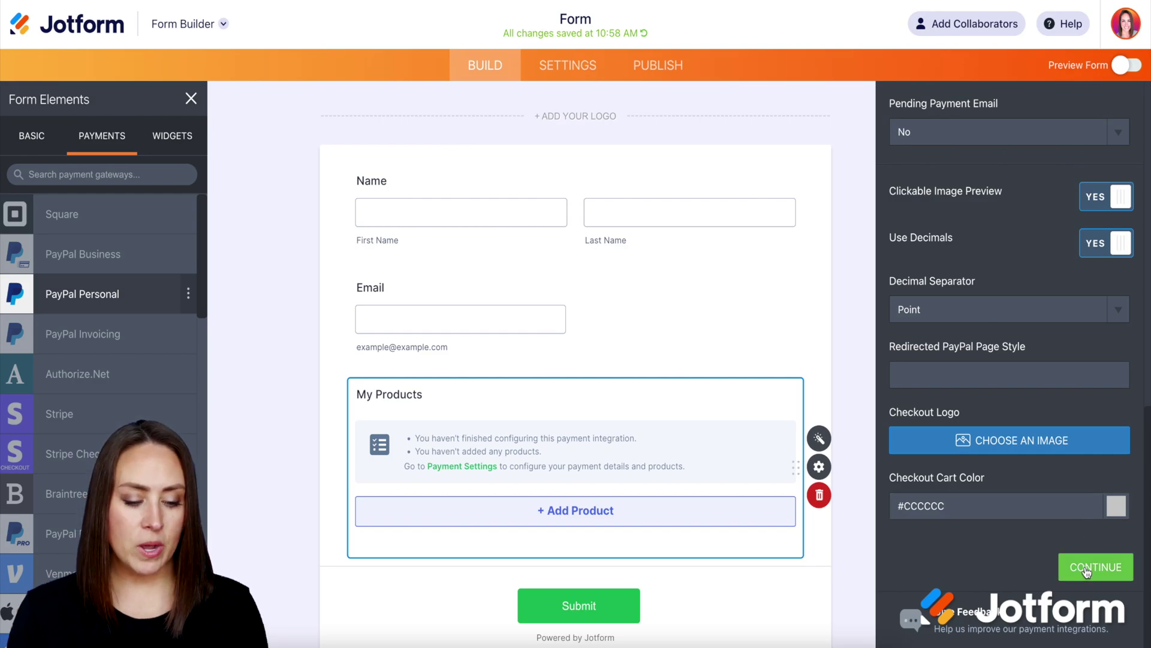
# Create a product named 'Test Product 1' priced 10.00 and go to its Options settings
pyautogui.click(1090, 565)
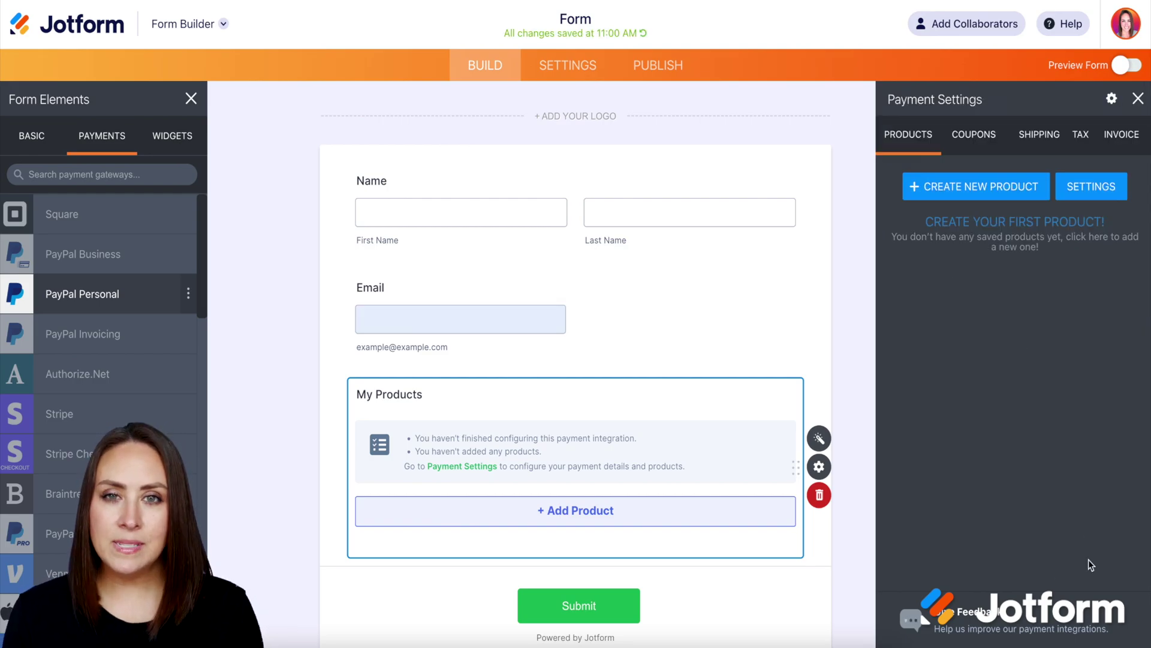
pyautogui.click(999, 193)
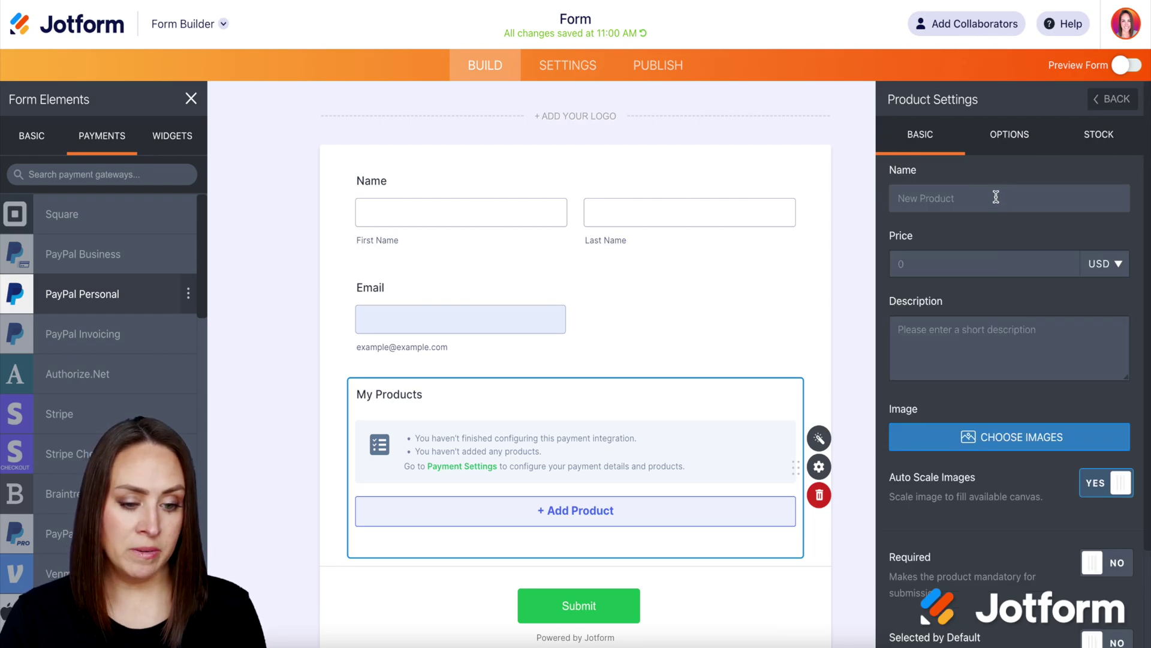
pyautogui.click(996, 197)
pyautogui.click(995, 235)
pyautogui.click(965, 265)
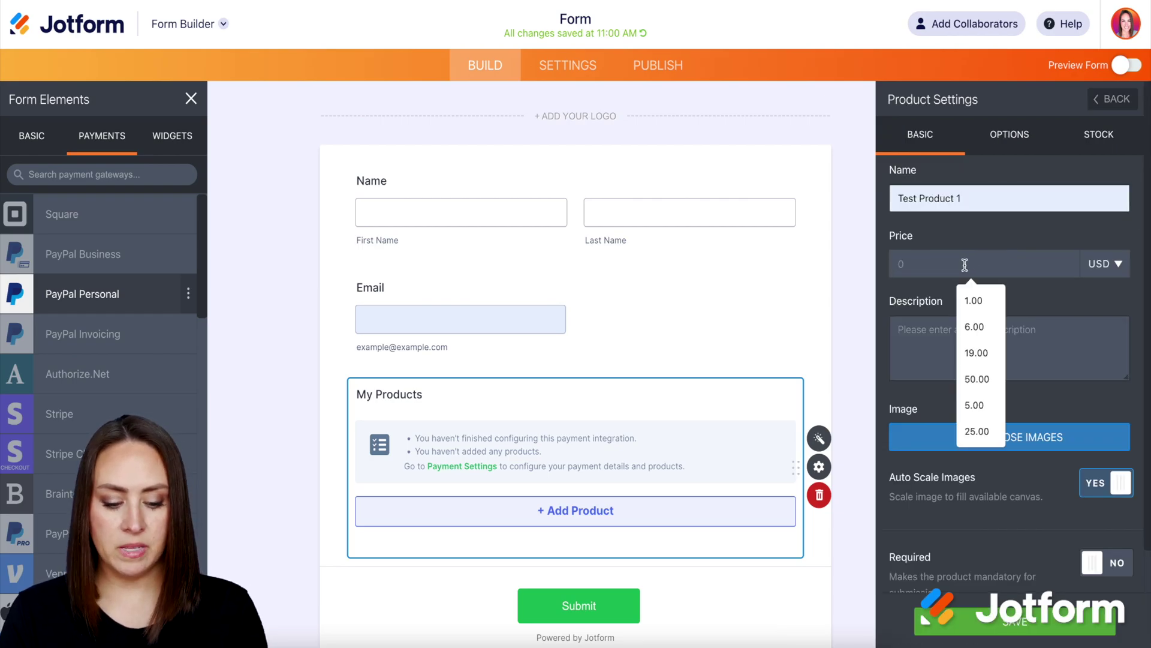
pyautogui.write('10.00')
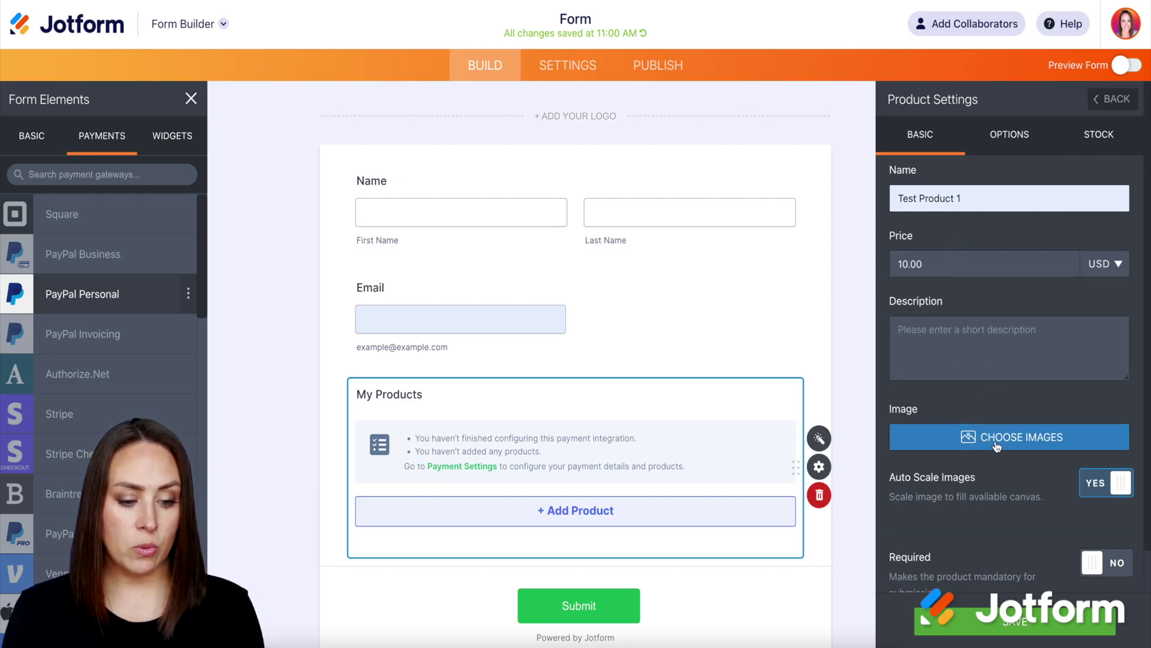
pyautogui.scroll(-2, 1006, 498)
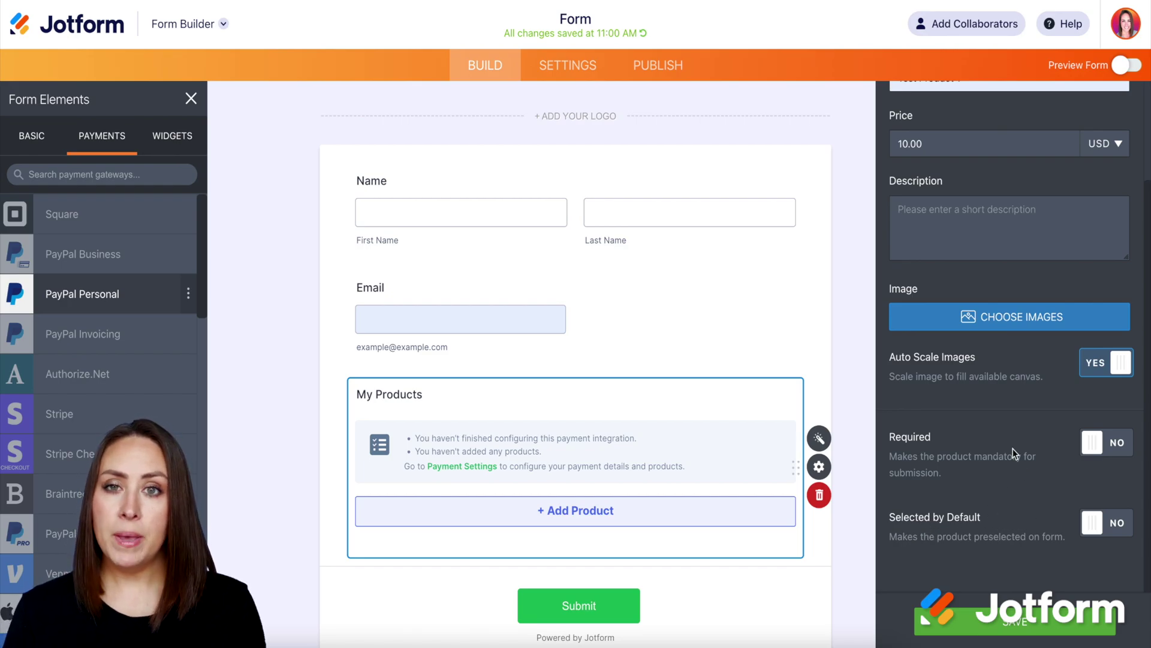
pyautogui.scroll(2, 1014, 454)
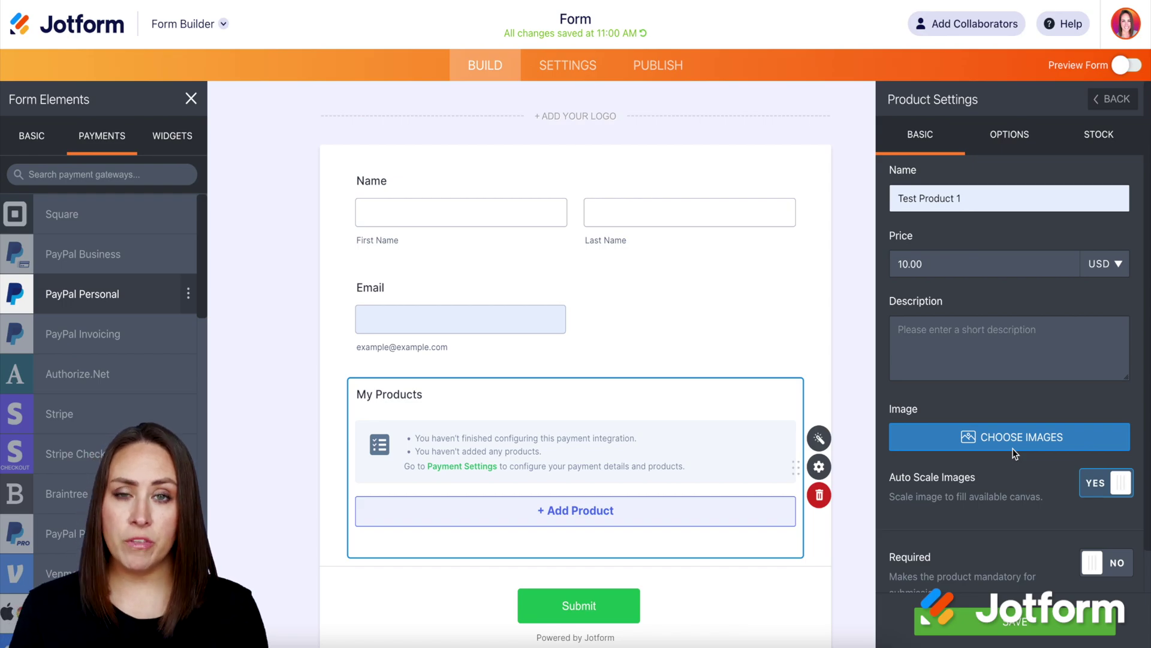
pyautogui.click(1029, 148)
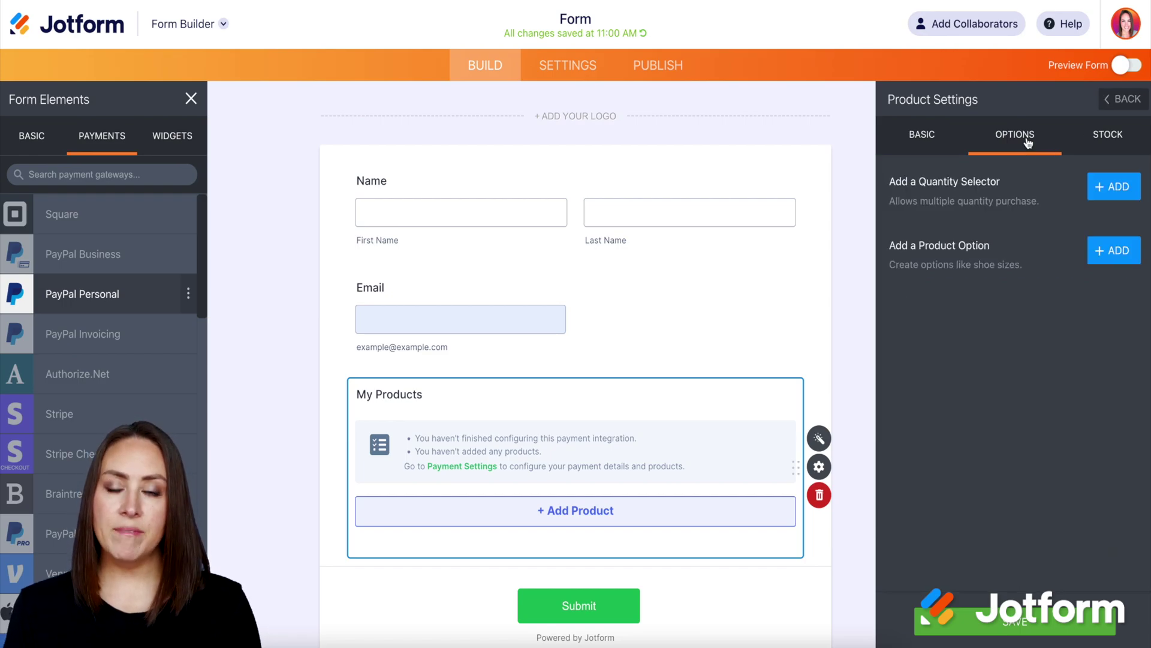
# Add a dropdown quantity selector ranging 0 to 100 with special pricing per quantity enabled
pyautogui.click(1113, 187)
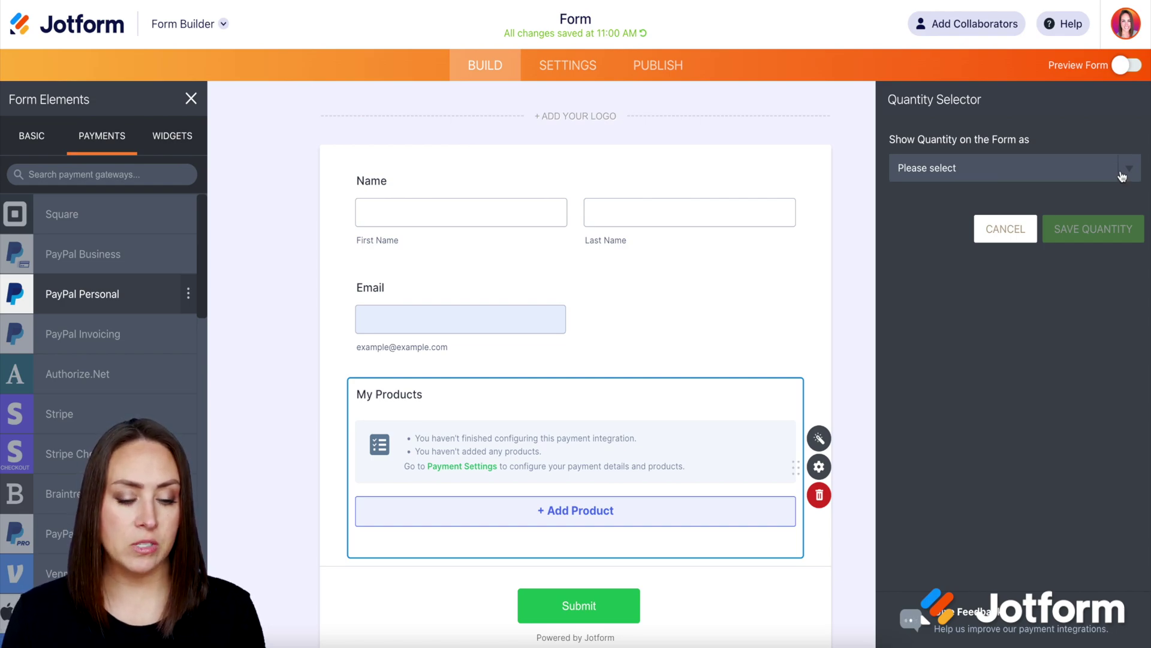
pyautogui.click(1123, 174)
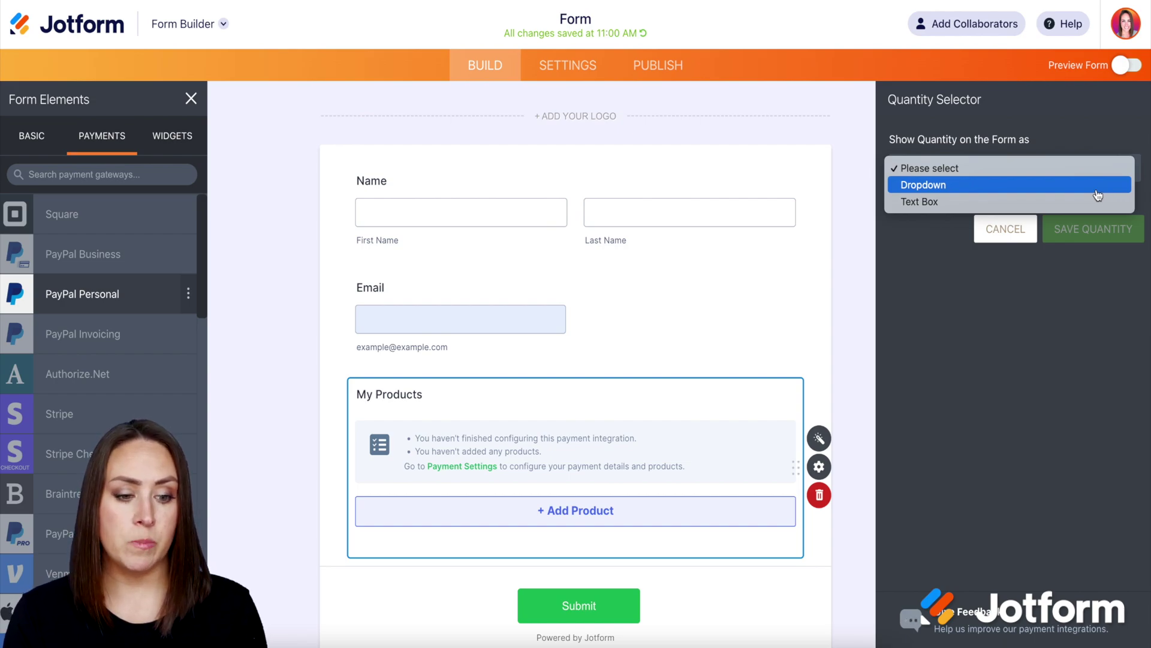
pyautogui.click(1109, 186)
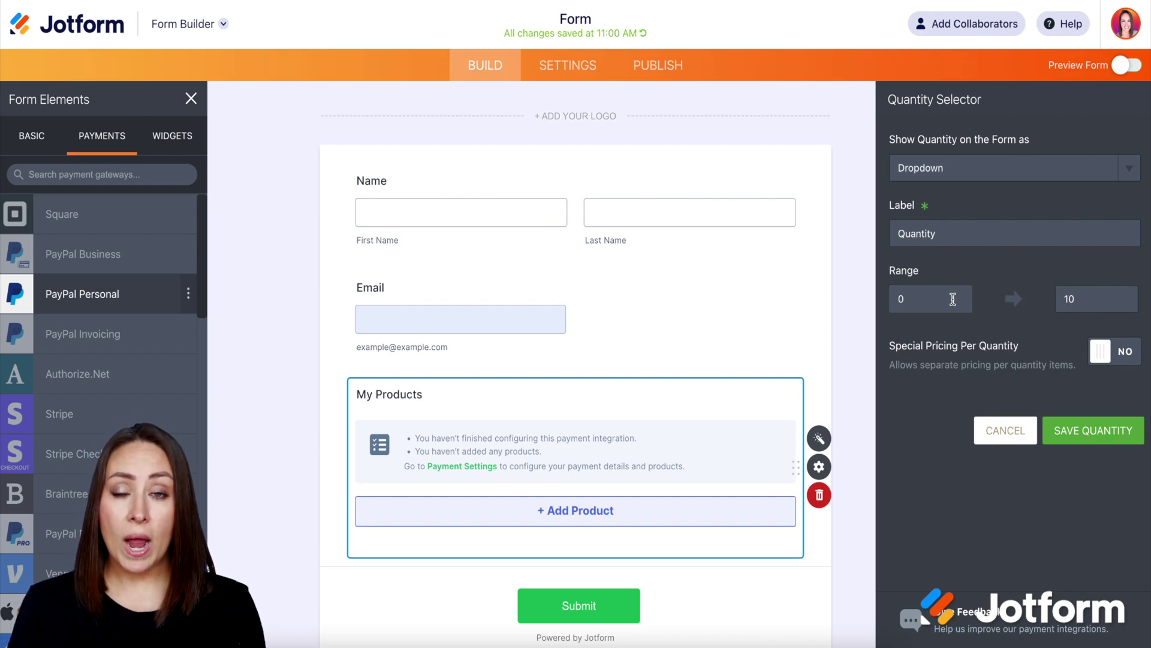
pyautogui.doubleClick(934, 300)
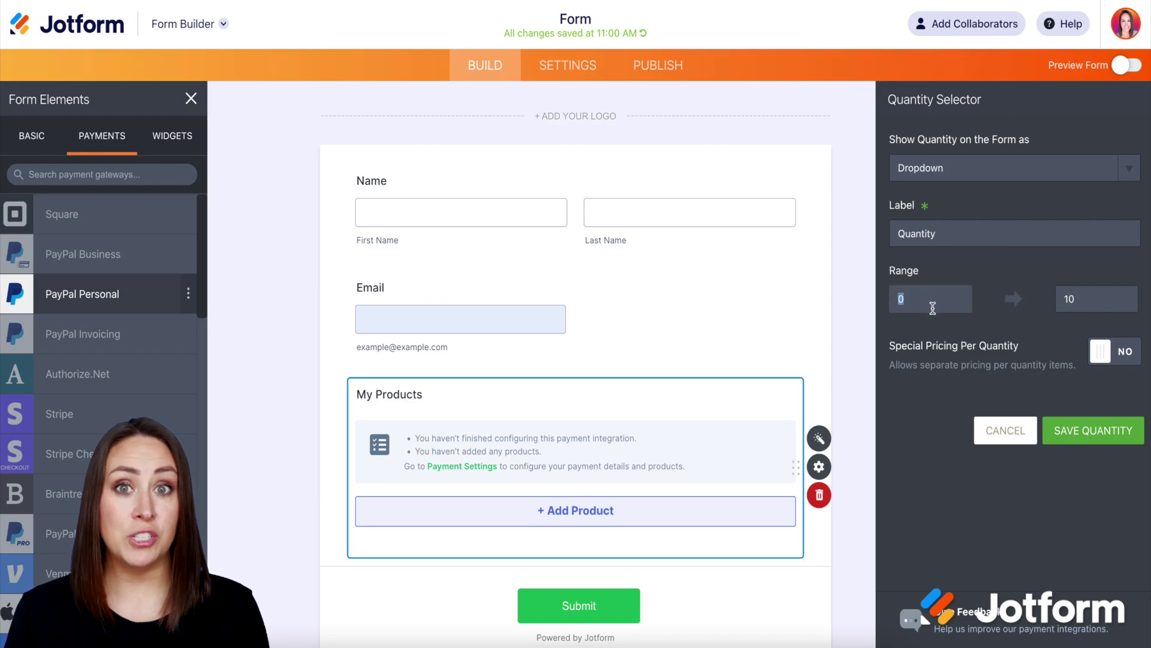
pyautogui.write('1')
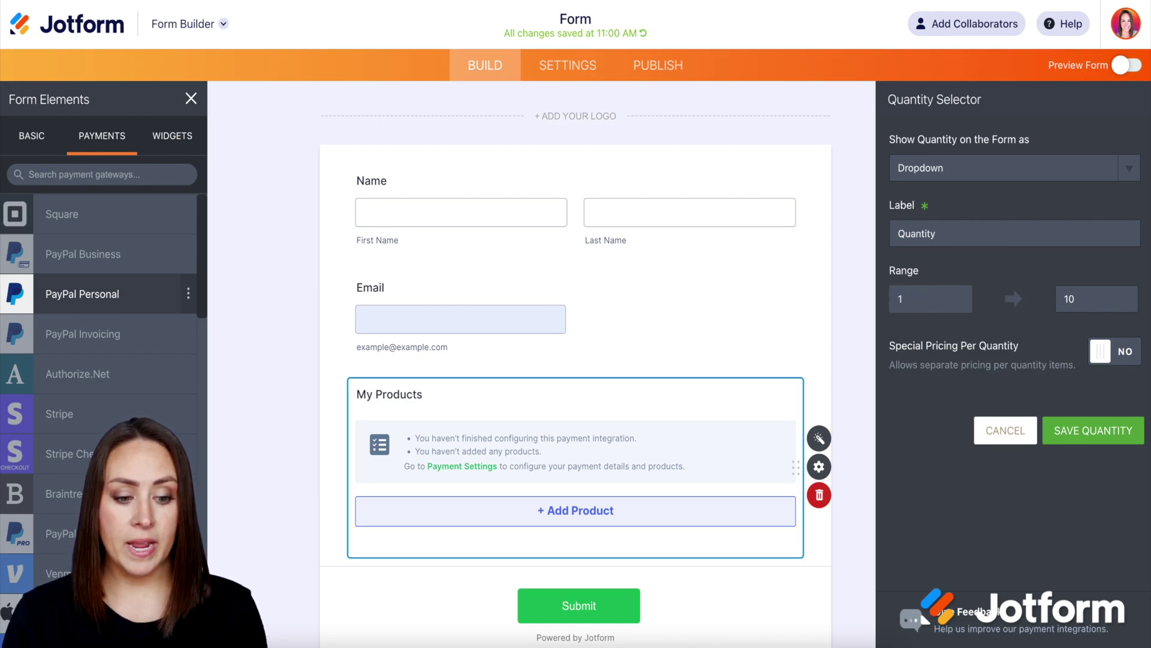
pyautogui.press('BackSpace')
pyautogui.click(1094, 308)
pyautogui.write('0')
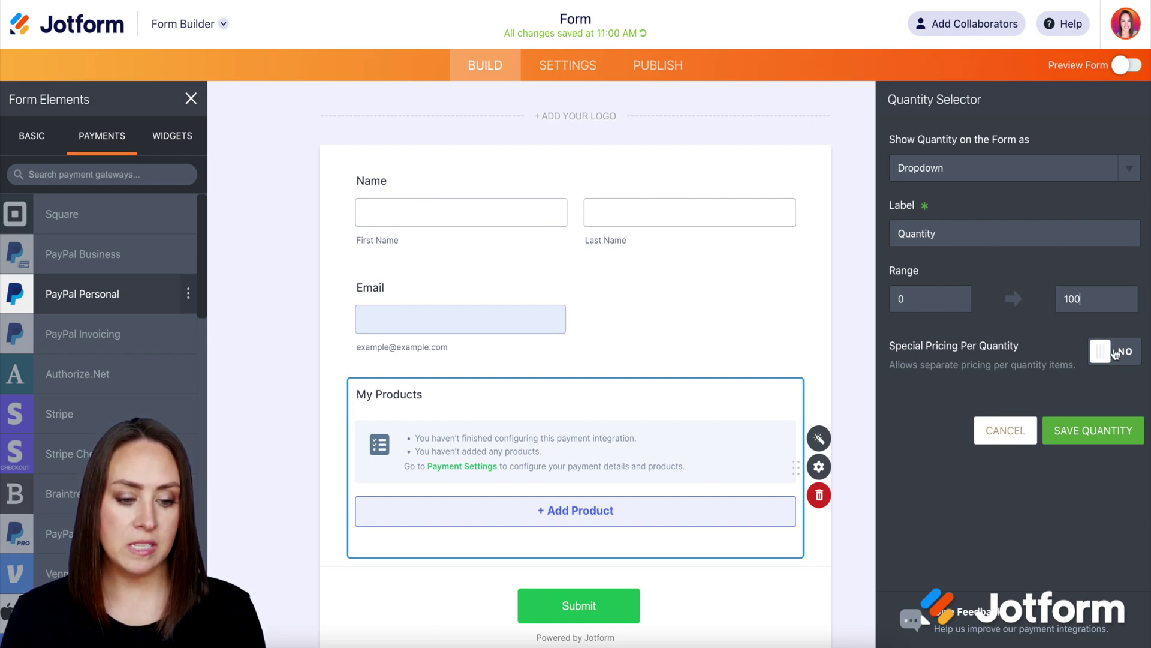
pyautogui.click(1116, 352)
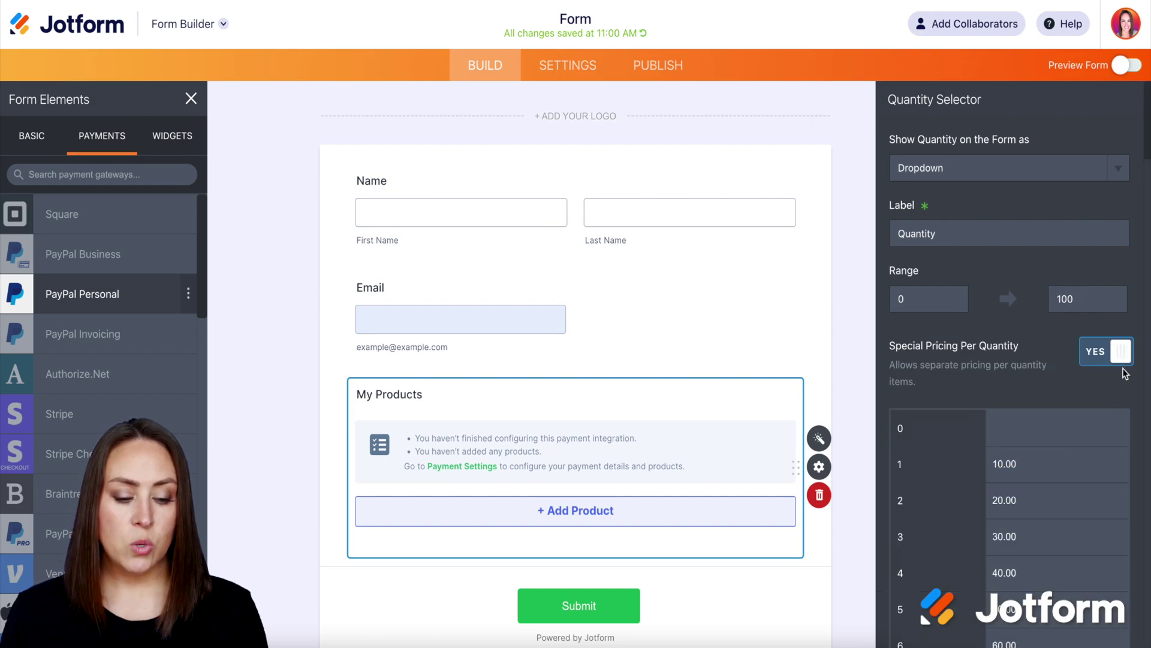
# In the special pricing table, set quantity 10 to 90.00 and quantity 11 to 100.00
pyautogui.click(1116, 432)
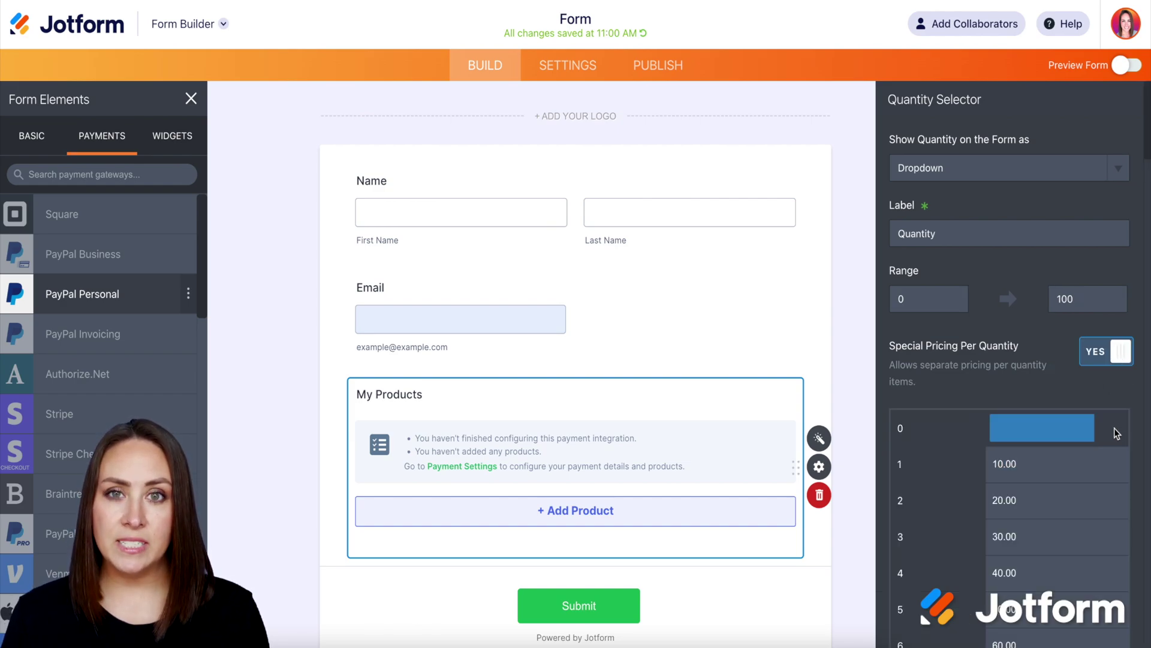
pyautogui.scroll(-5, 1117, 431)
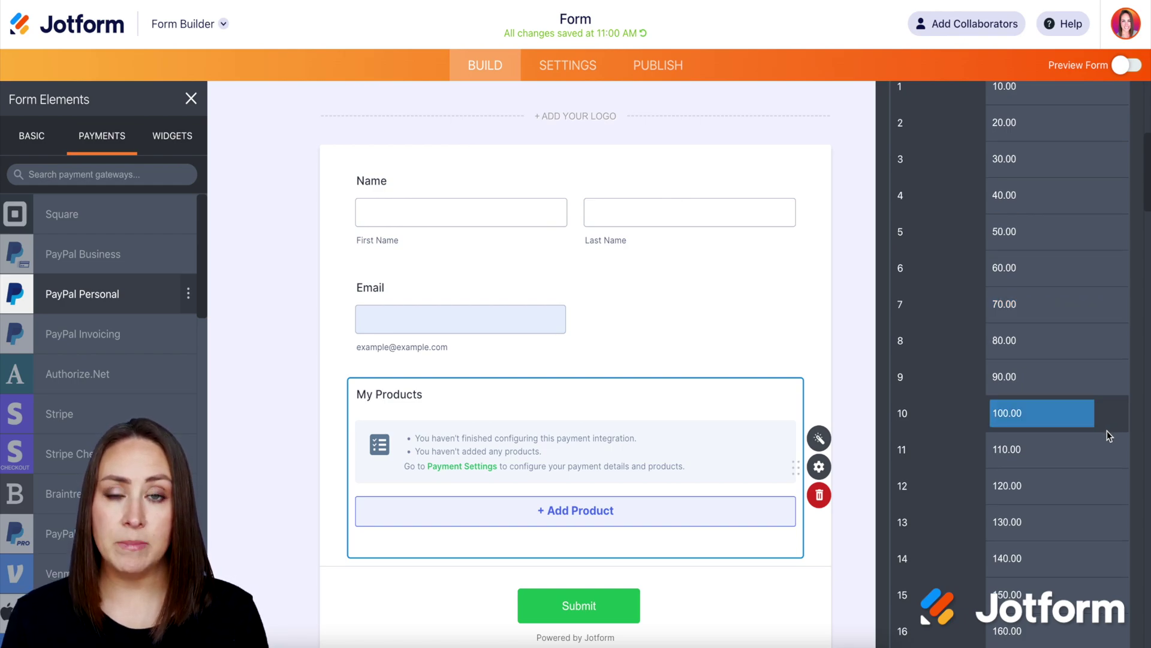
pyautogui.scroll(2, 1107, 431)
pyautogui.scroll(-1, 1107, 431)
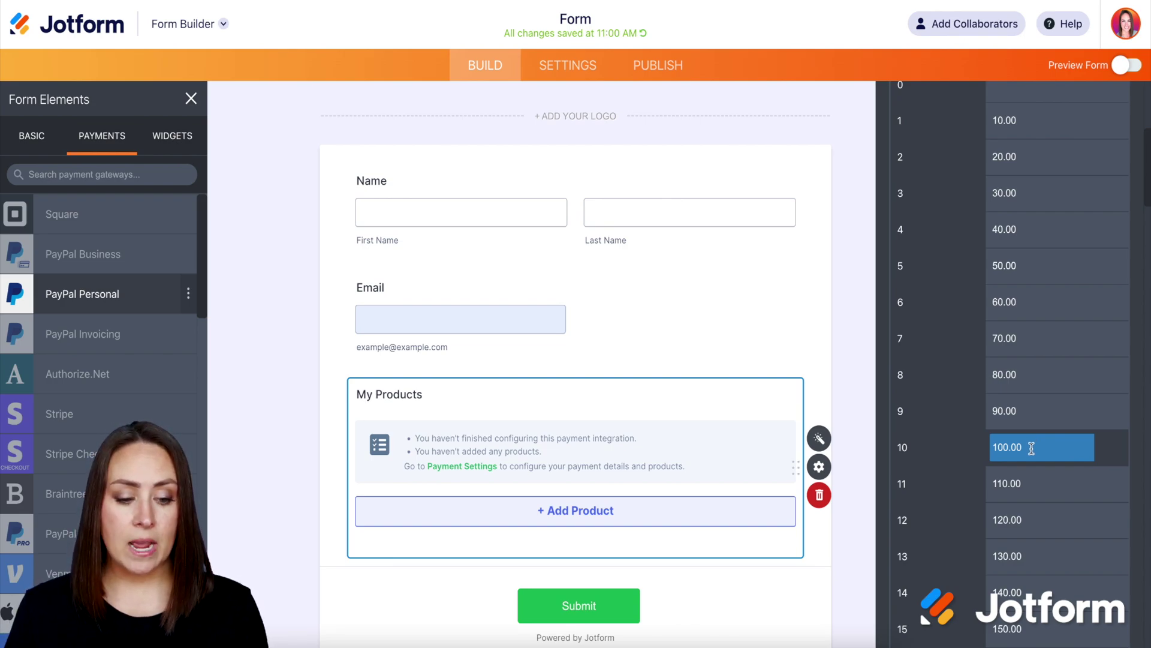
pyautogui.scroll(-4, 1032, 448)
pyautogui.scroll(-1, 1029, 568)
pyautogui.click(1000, 222)
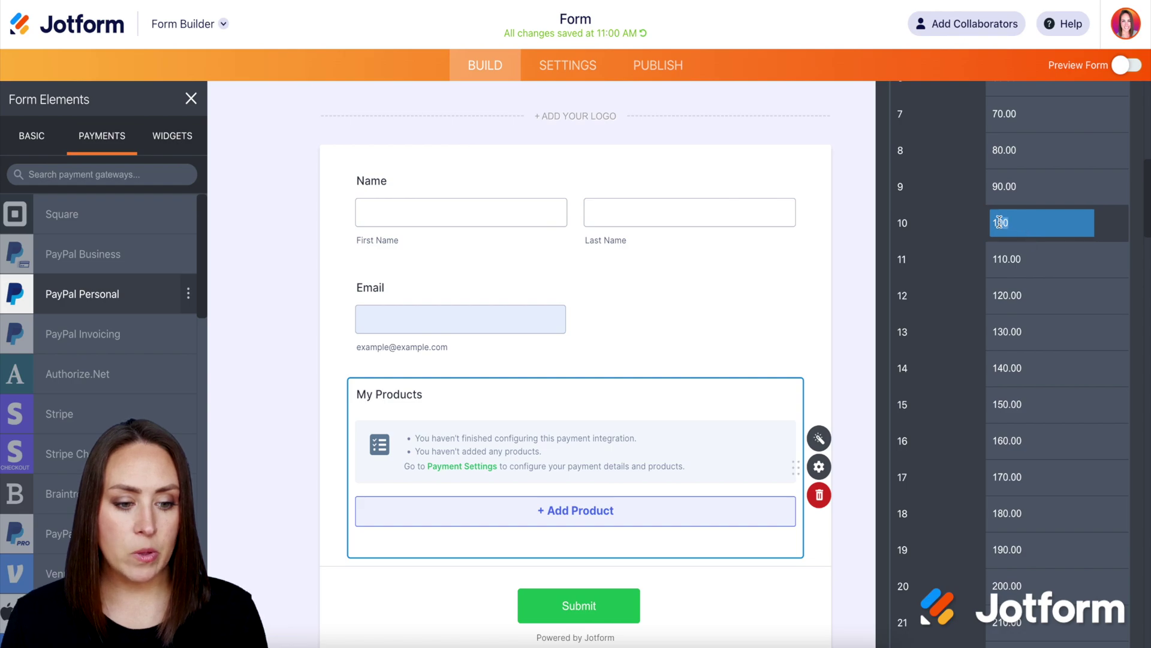
pyautogui.write('90')
pyautogui.press('Return')
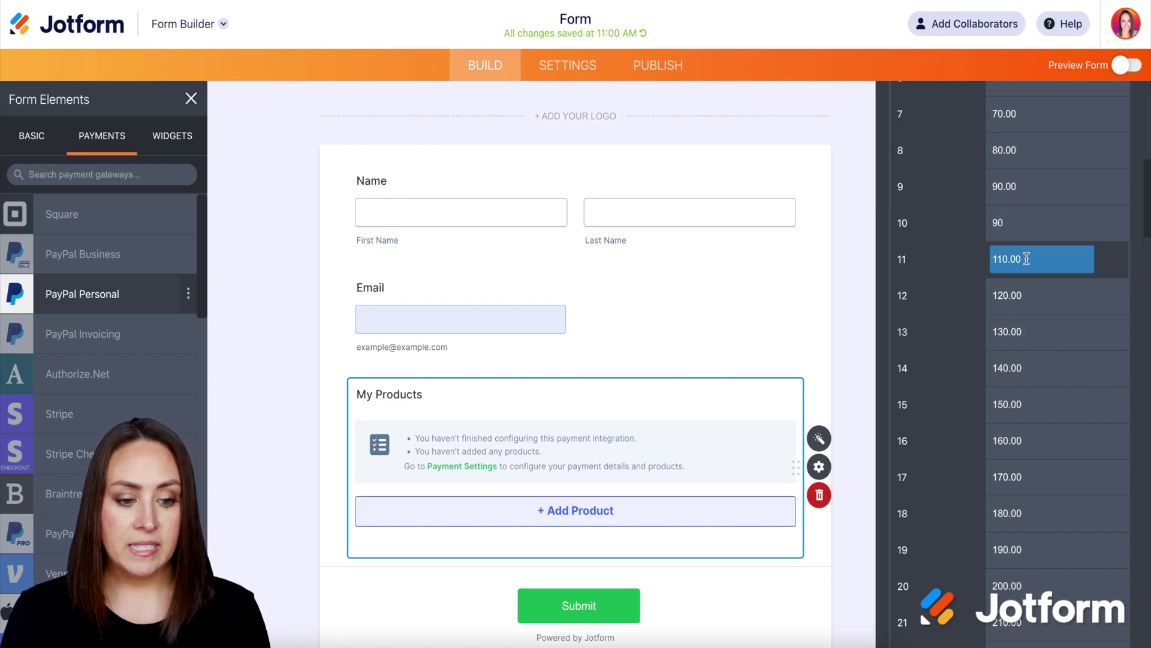
pyautogui.click(993, 258)
pyautogui.write('100')
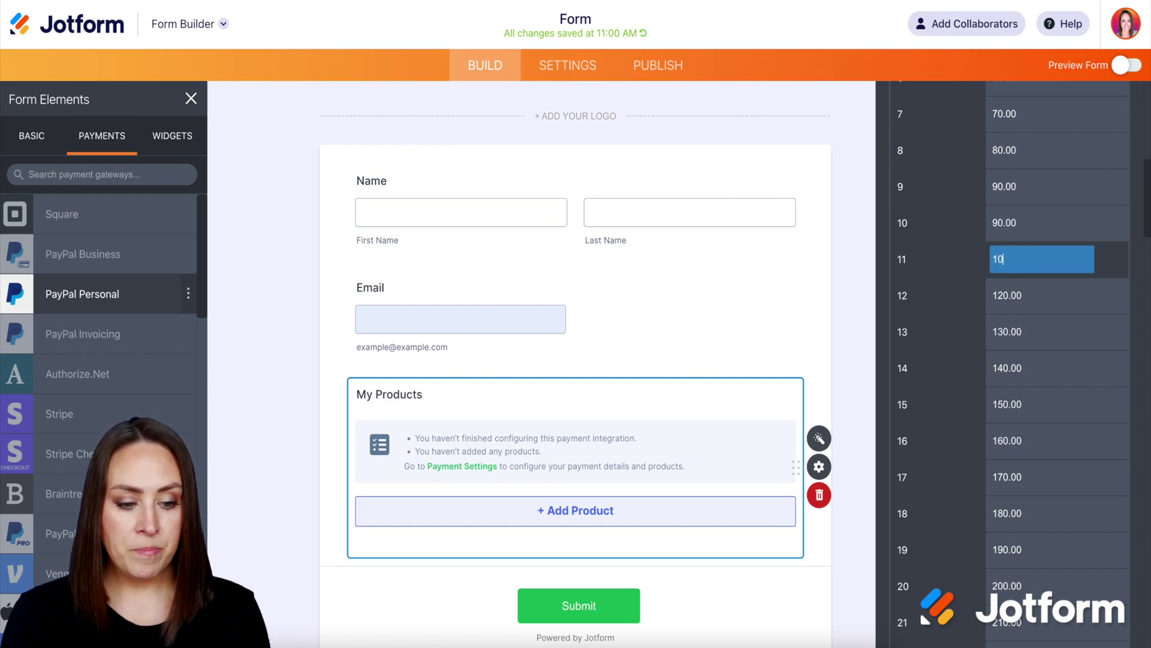
pyautogui.press('Return')
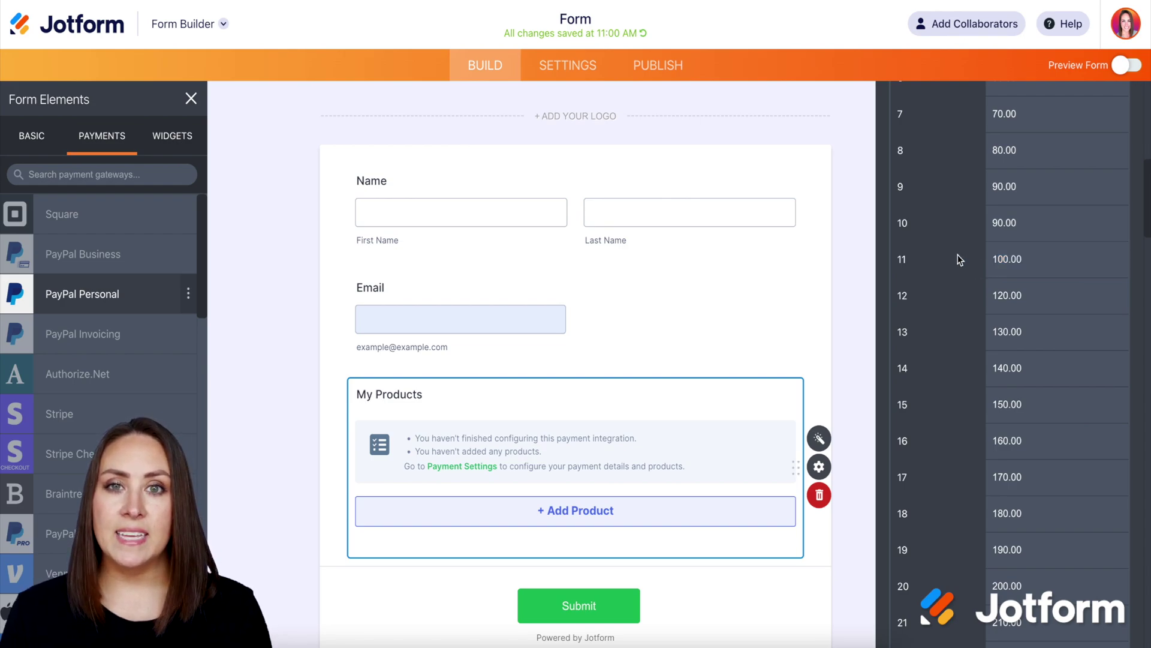
# Save the quantity selector, now listing 101 options with special pricing
pyautogui.scroll(-20, 962, 292)
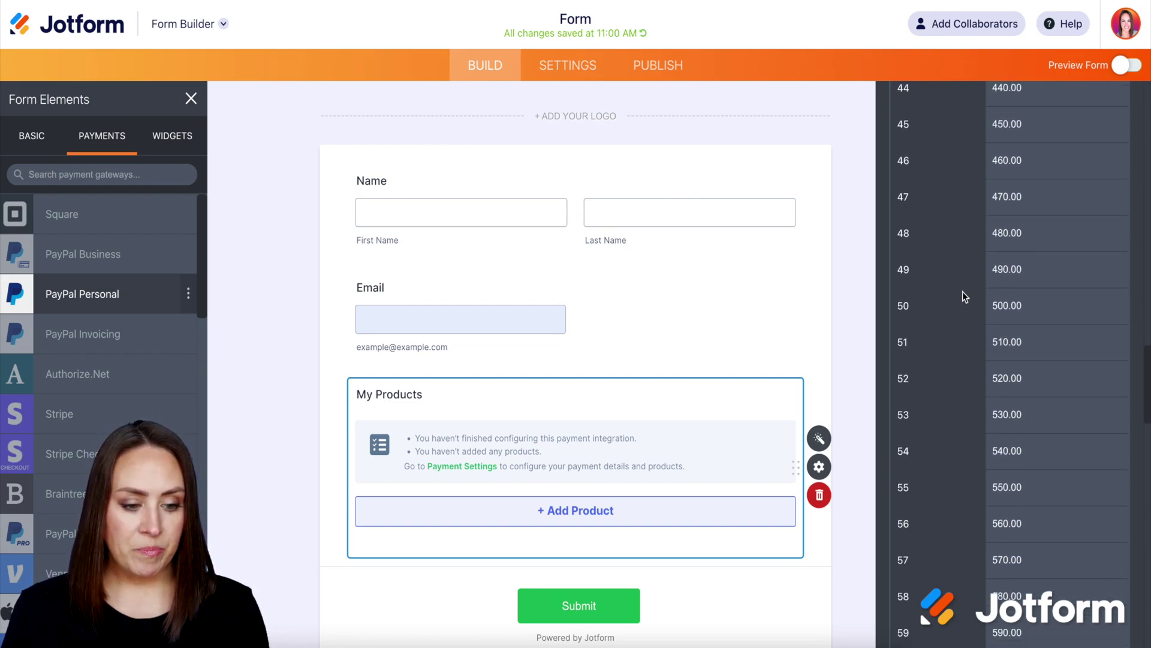
pyautogui.scroll(-15, 962, 291)
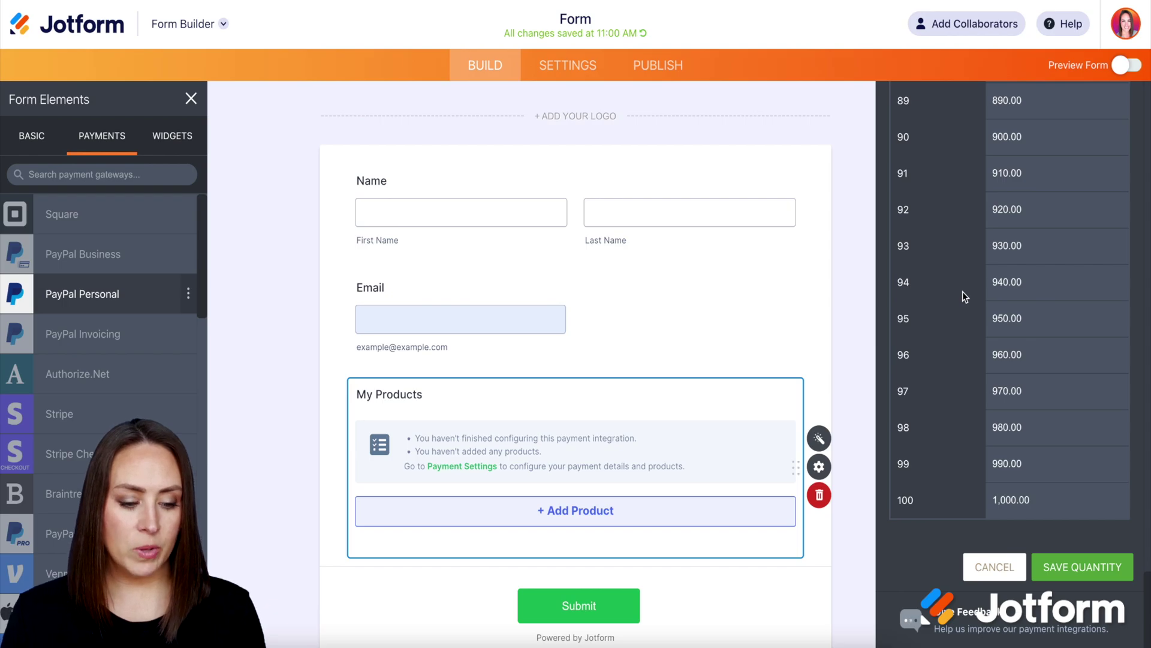
pyautogui.click(1116, 577)
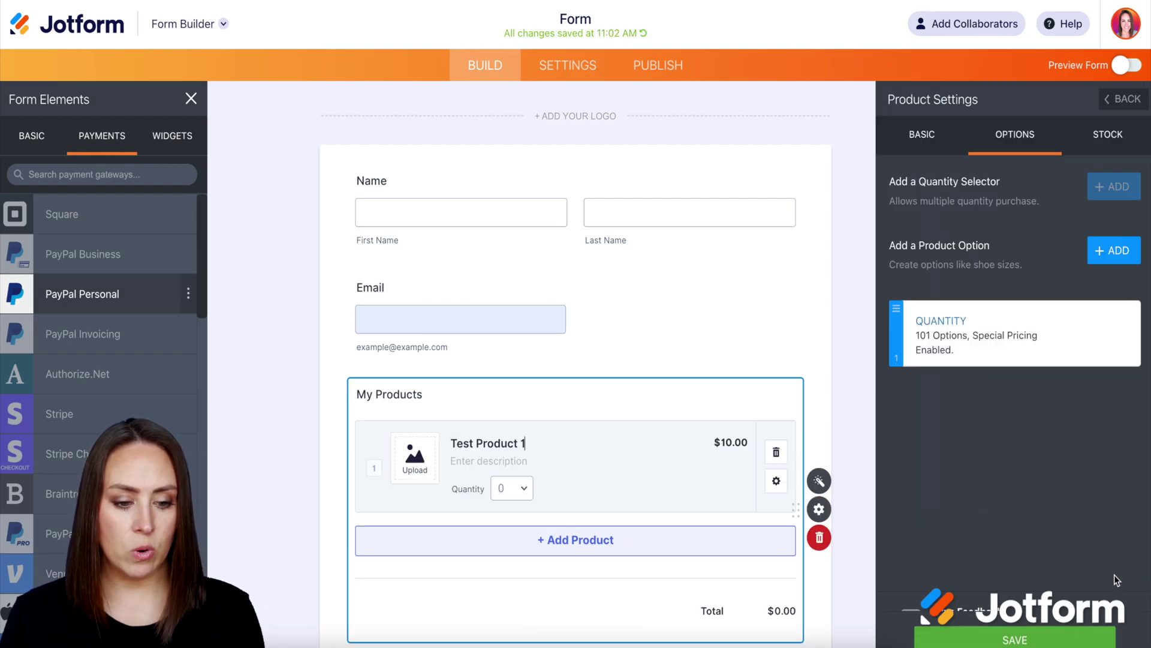
pyautogui.moveTo(959, 348)
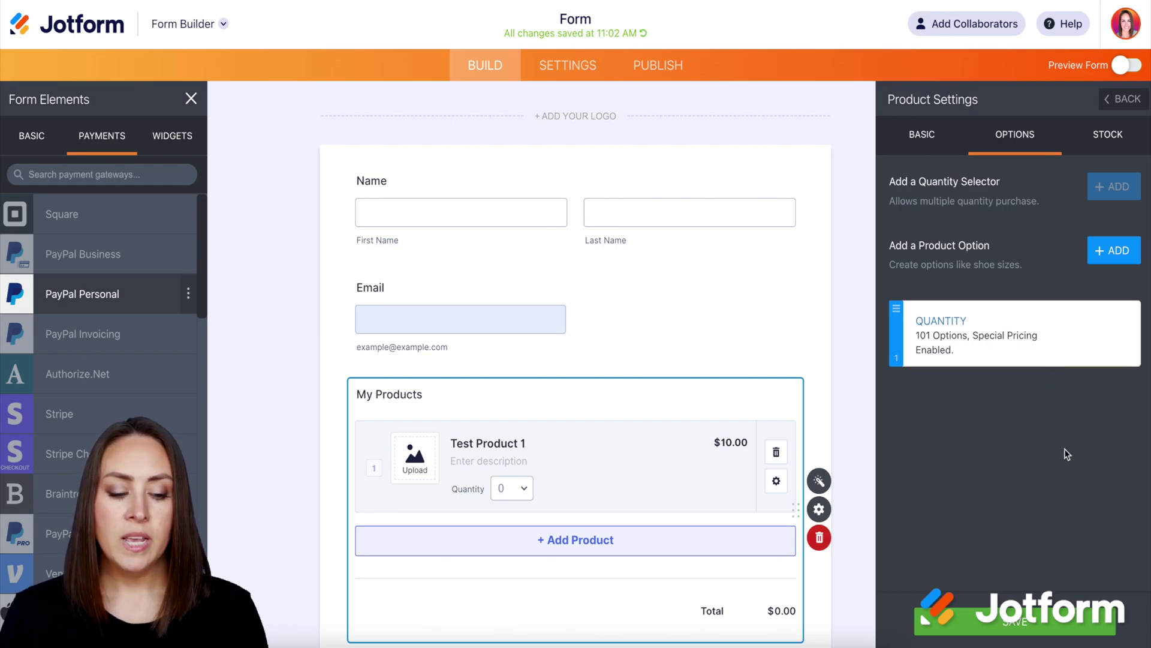
# Swap the quantity dropdown for a Text Box quantity field with default quantity 0
pyautogui.click(1094, 333)
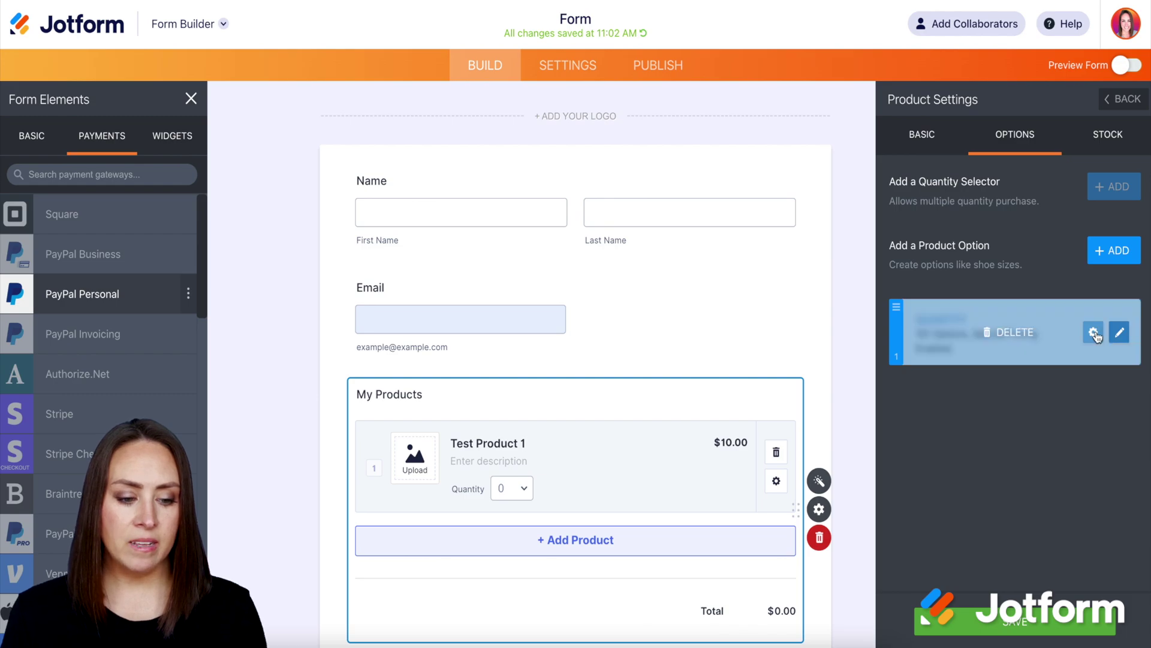
pyautogui.click(1107, 192)
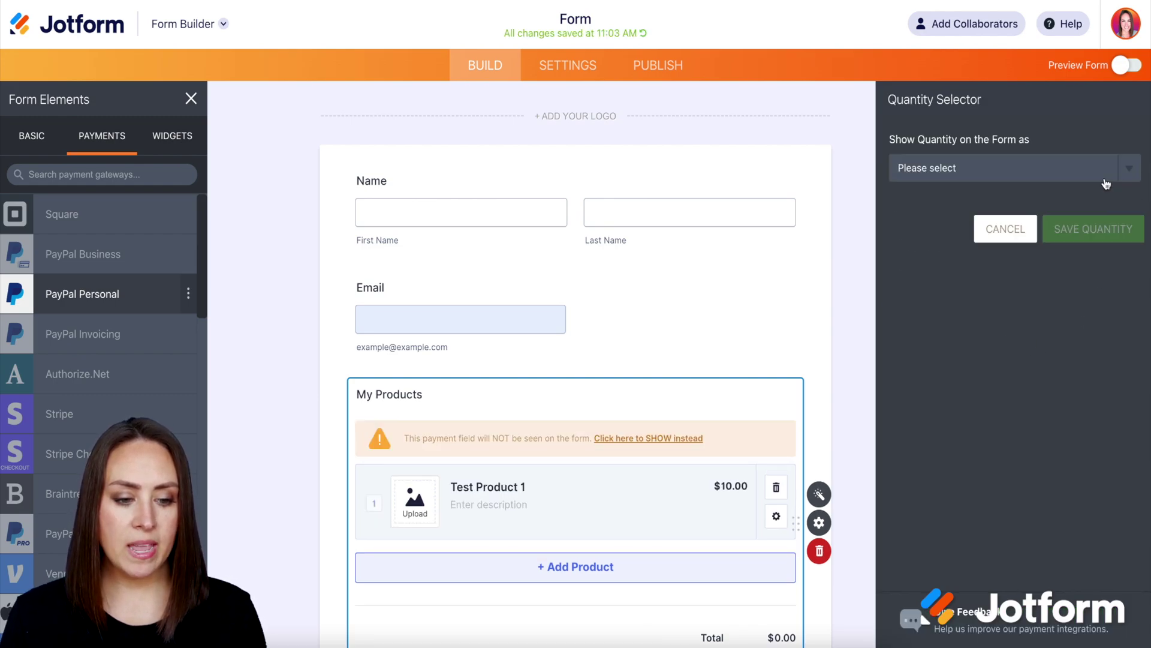
pyautogui.click(956, 170)
pyautogui.click(939, 206)
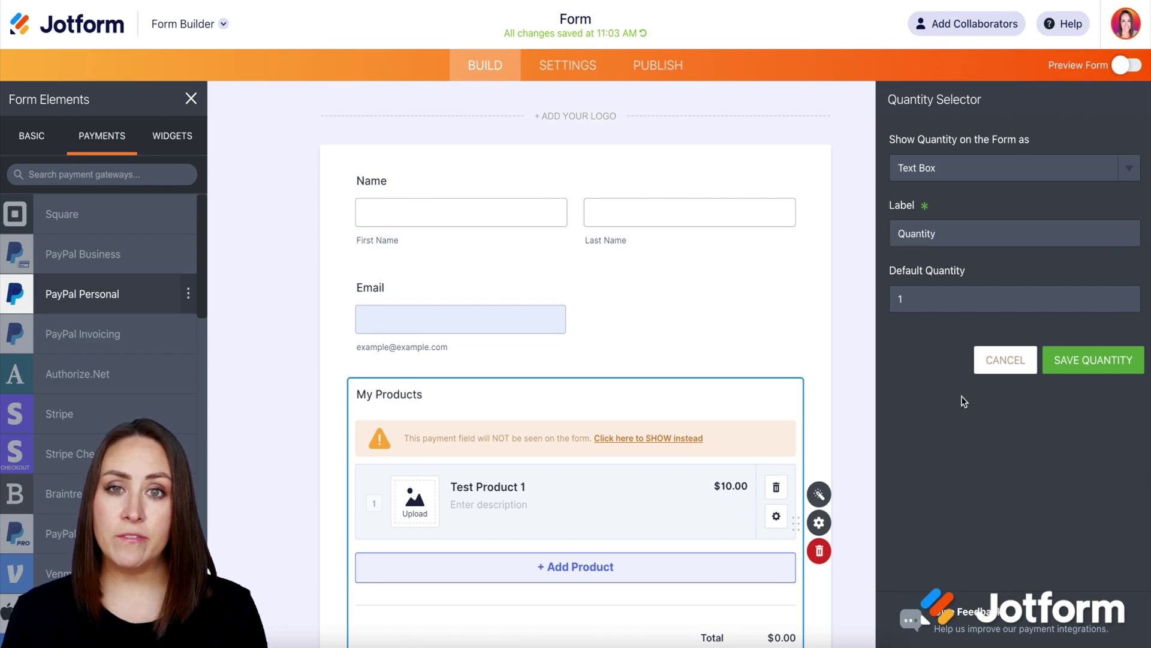
pyautogui.press('BackSpace')
pyautogui.write('0')
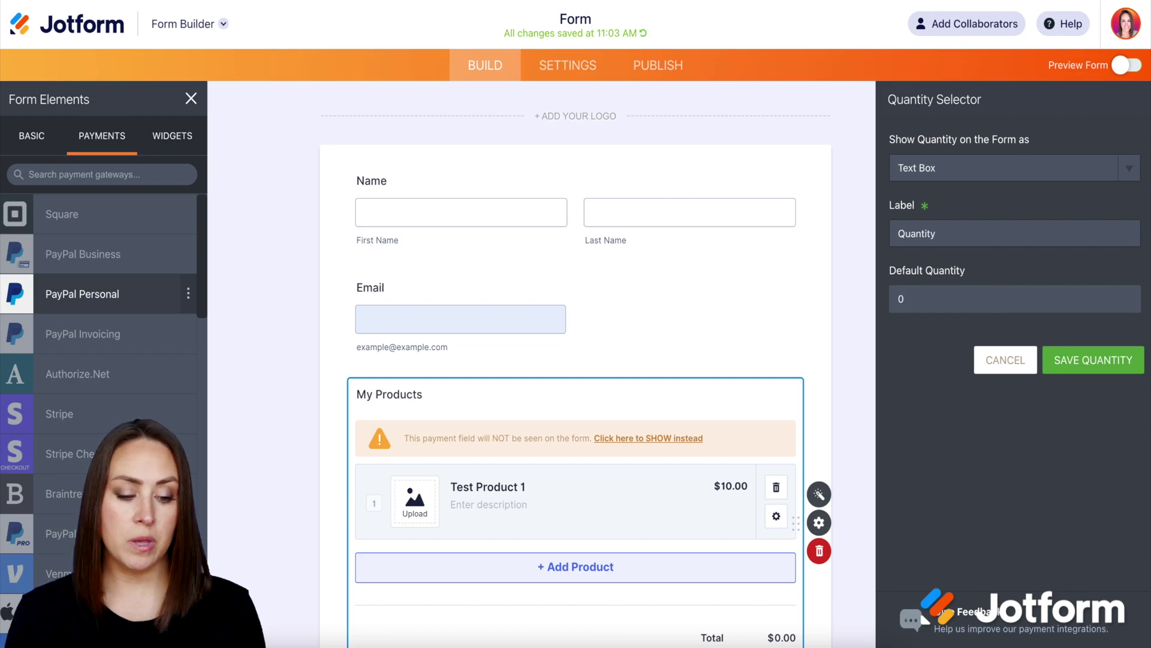
pyautogui.click(1105, 361)
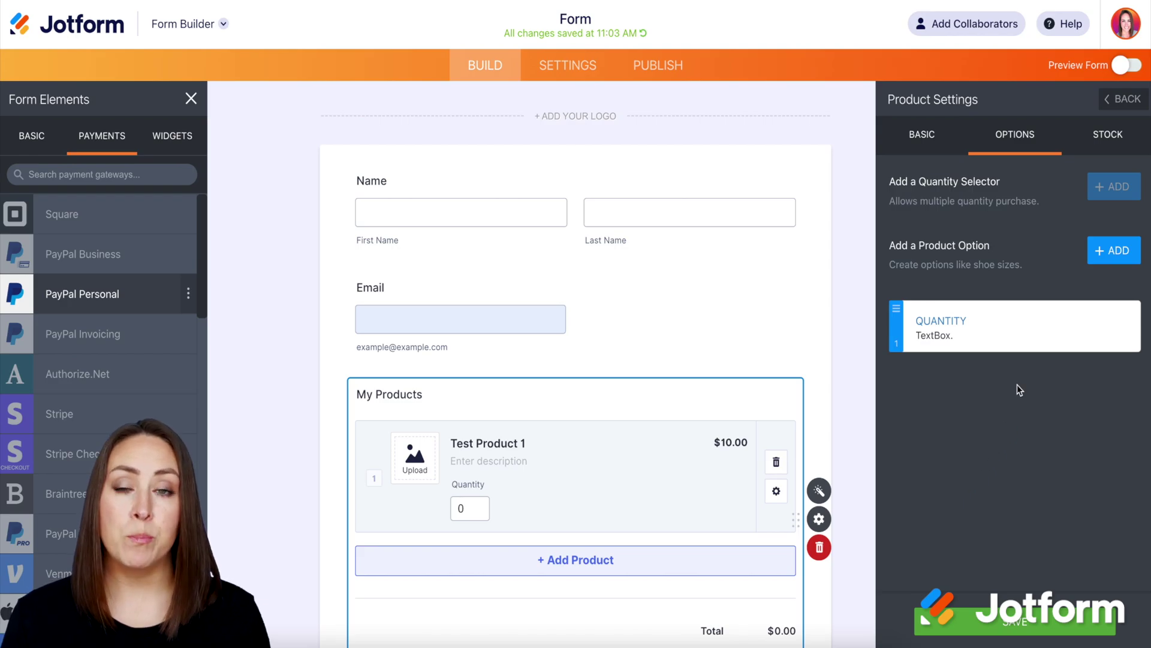
# Add a product option labelled 'Color' with sub products and special pricing per option on
pyautogui.click(1110, 250)
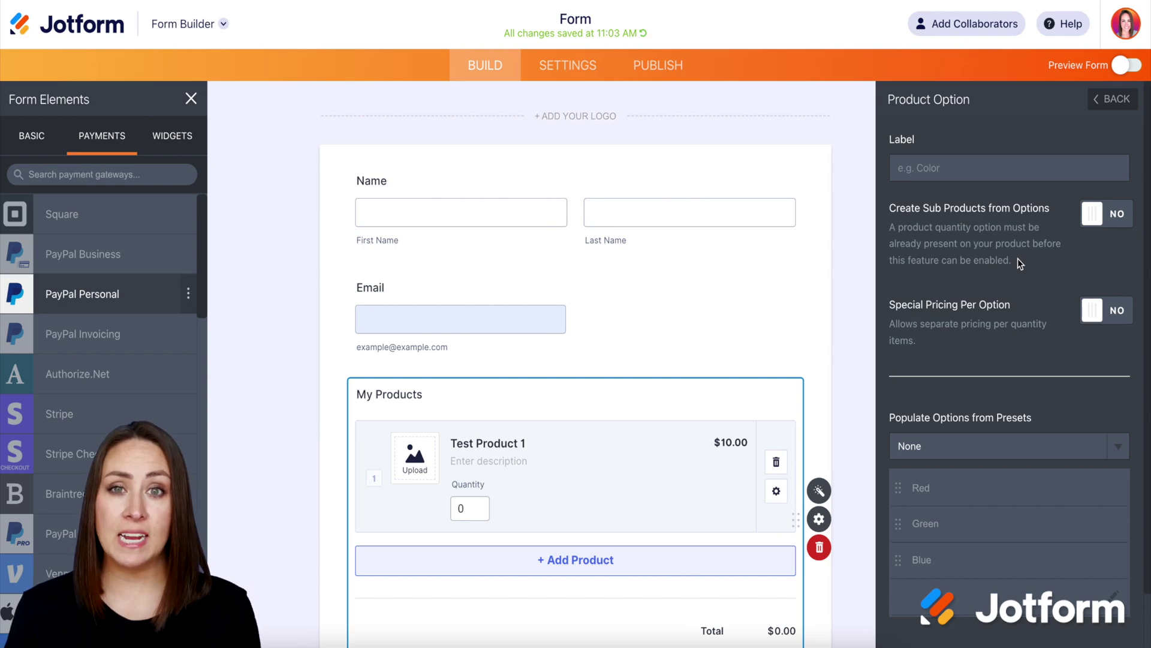
pyautogui.click(908, 163)
pyautogui.write('Color')
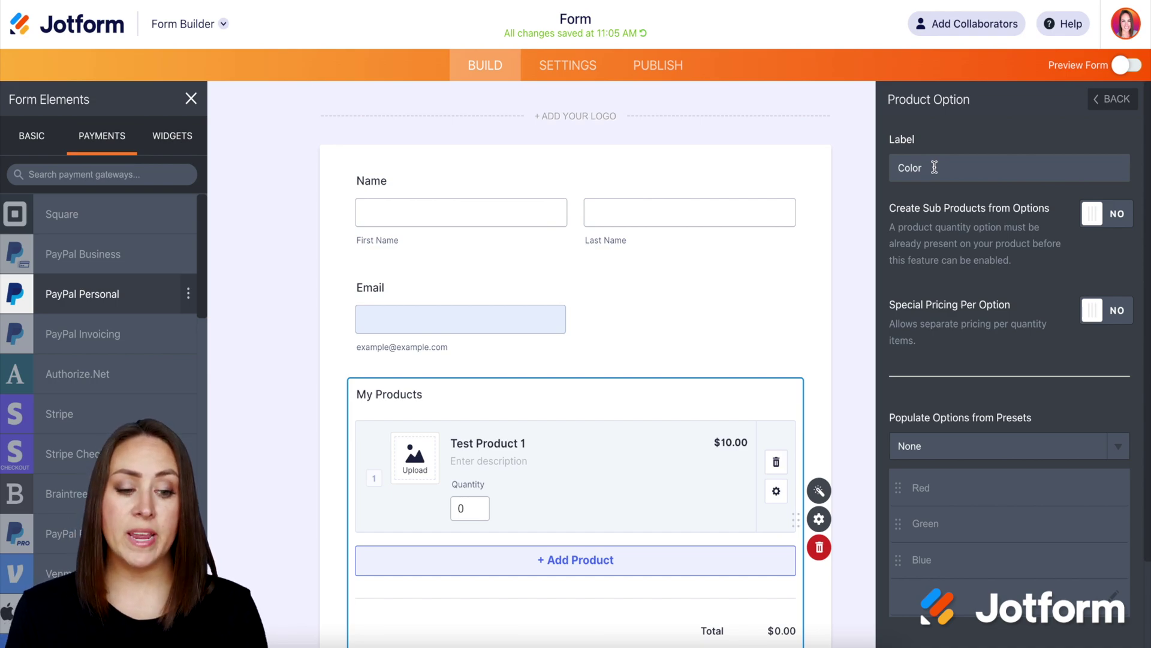
pyautogui.click(1106, 213)
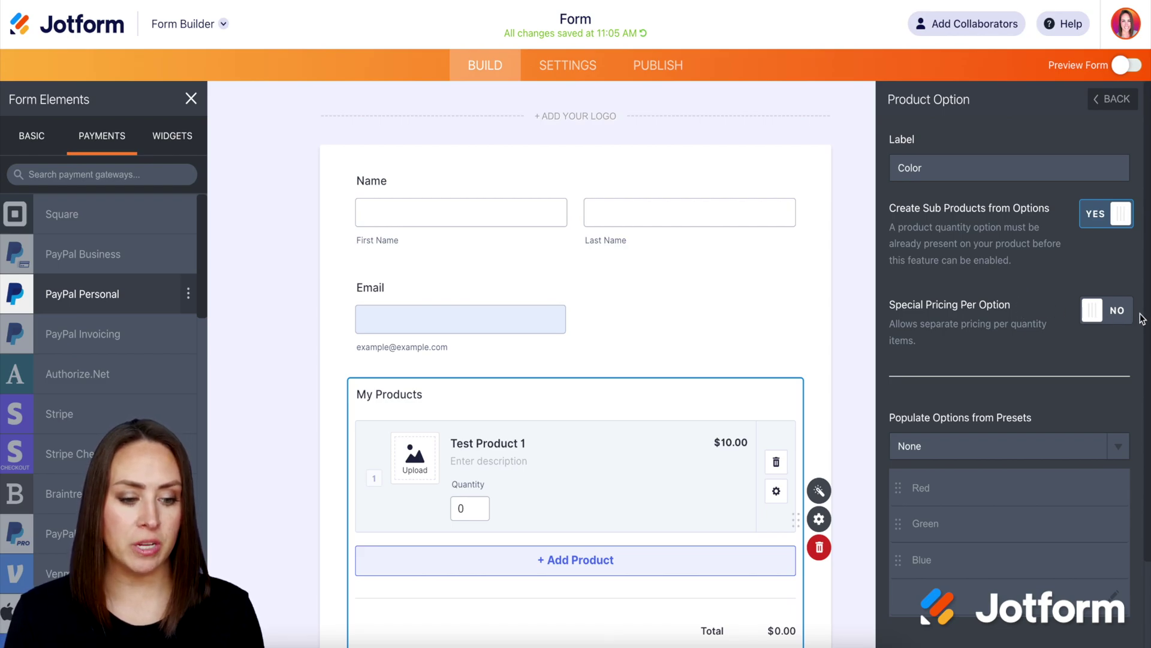
pyautogui.click(1105, 310)
pyautogui.scroll(-1, 1109, 270)
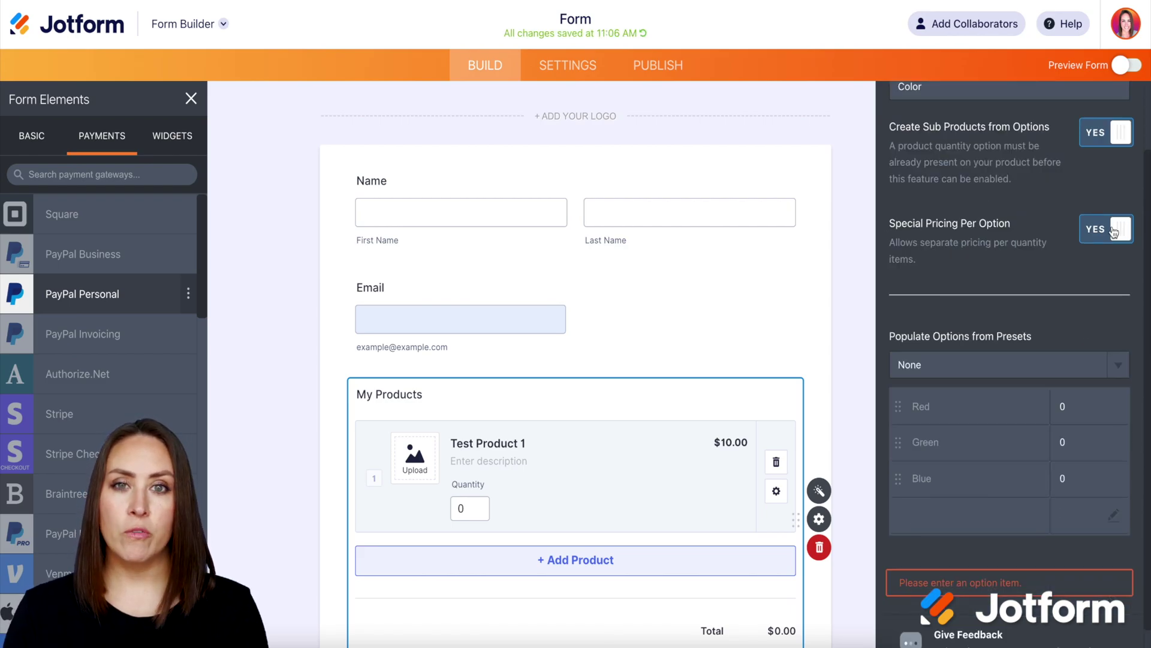
pyautogui.click(1111, 238)
pyautogui.click(1111, 238)
# Set the color choices to Red, Green and Blue
pyautogui.click(939, 411)
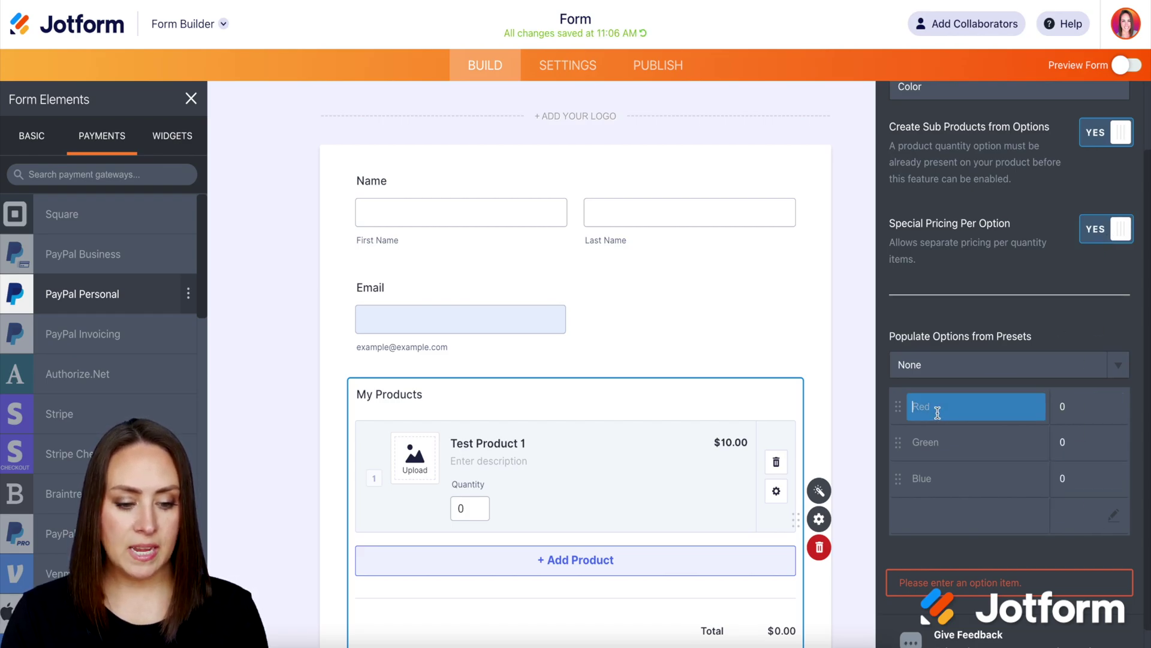
pyautogui.click(928, 461)
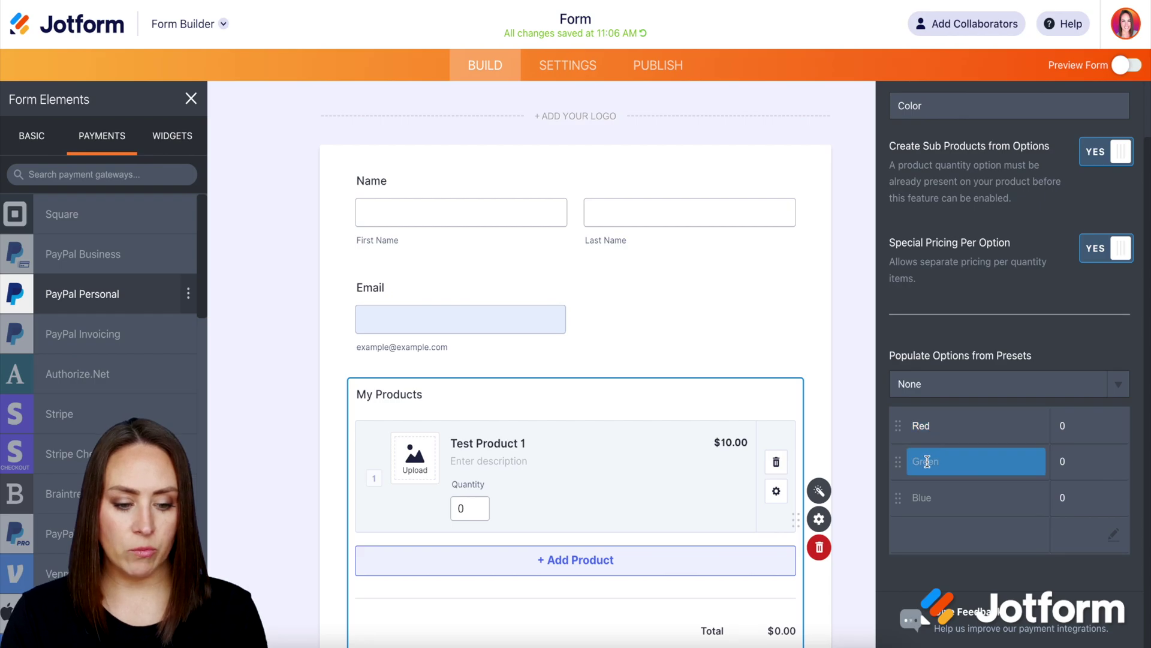
pyautogui.write('Green')
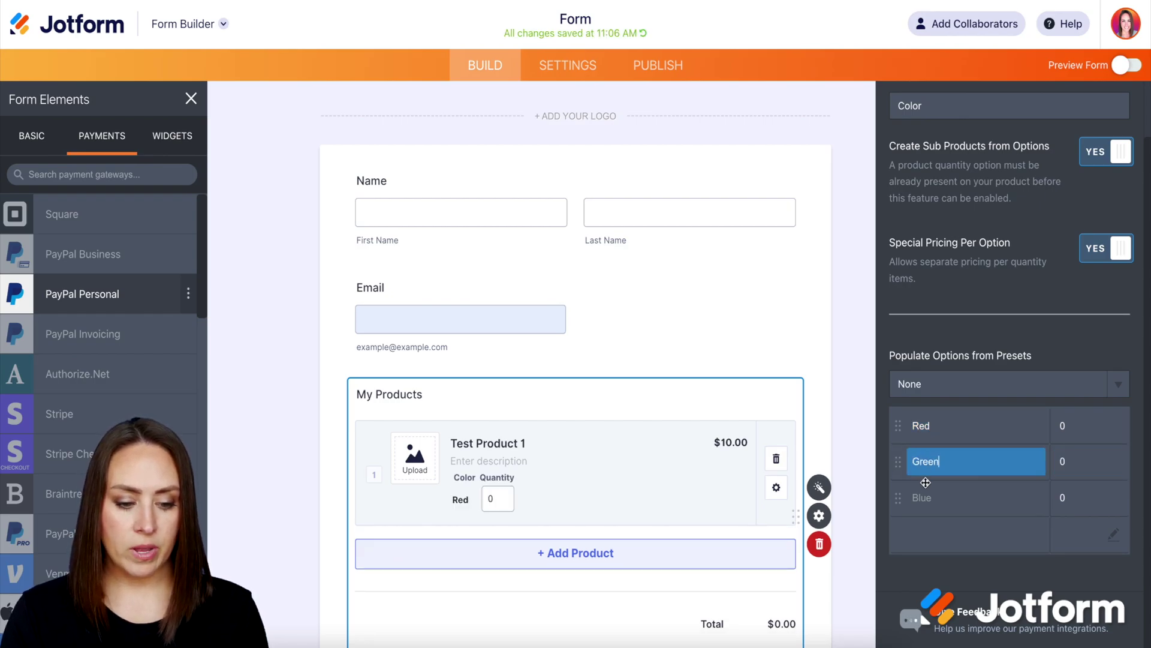
pyautogui.click(922, 497)
pyautogui.write('Blue')
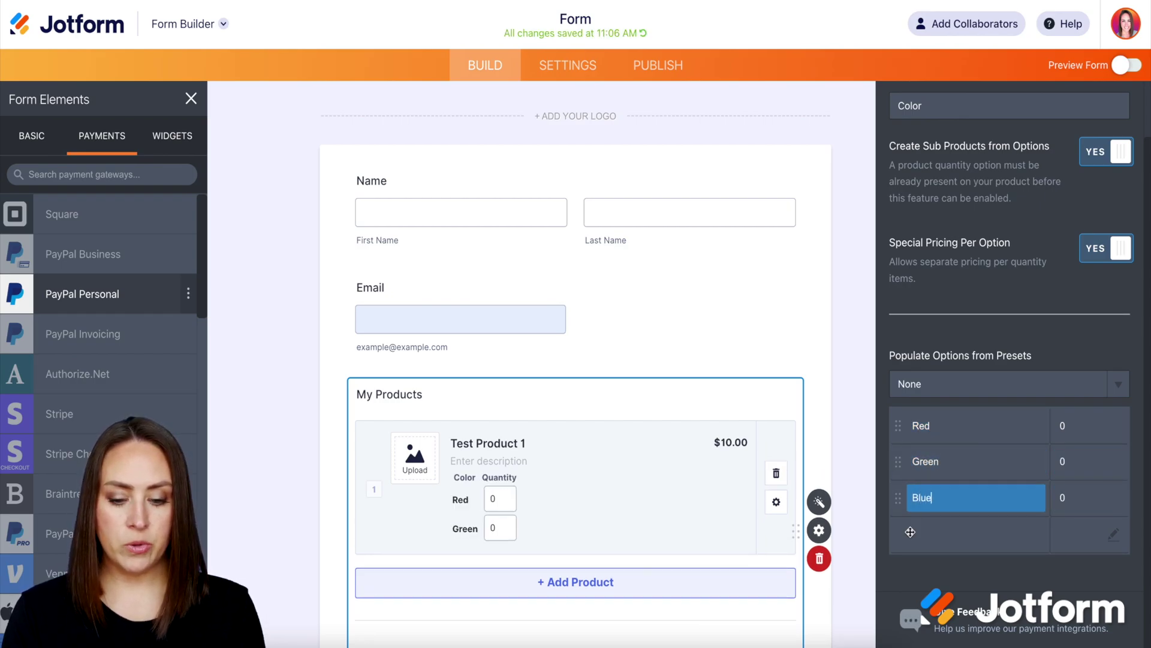
pyautogui.press('Return')
# Price Red at 11.00, Green at 10.00 and Blue at 15.00
pyautogui.click(1089, 427)
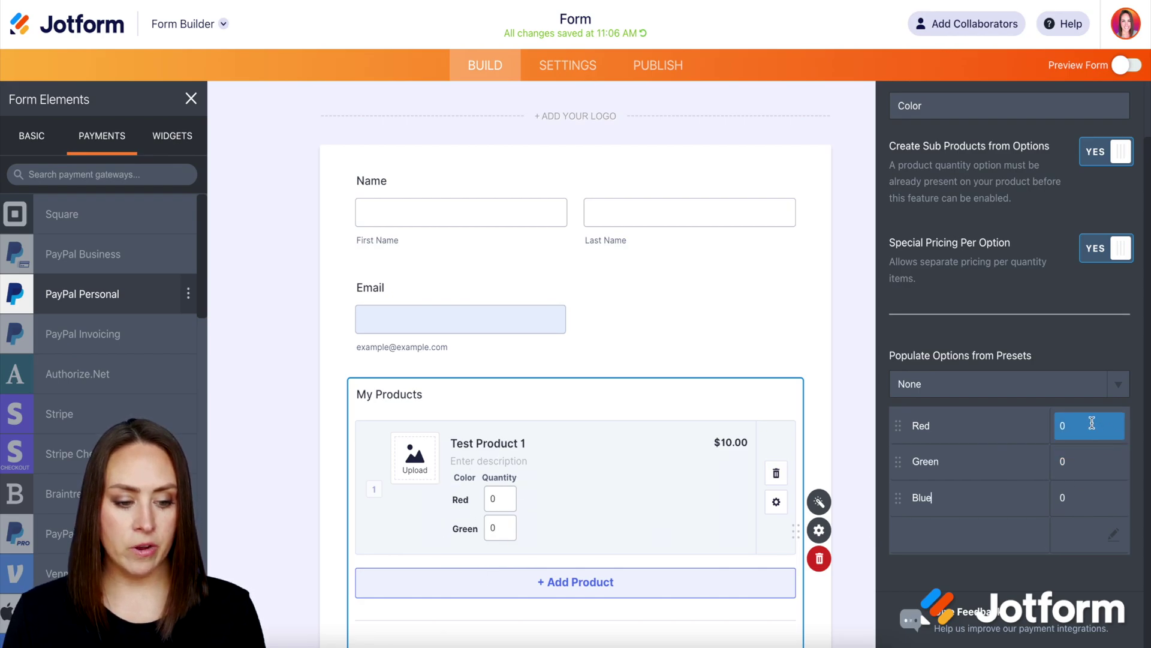
pyautogui.write('11')
pyautogui.click(1085, 459)
pyautogui.write('10')
pyautogui.click(1085, 496)
pyautogui.write('15')
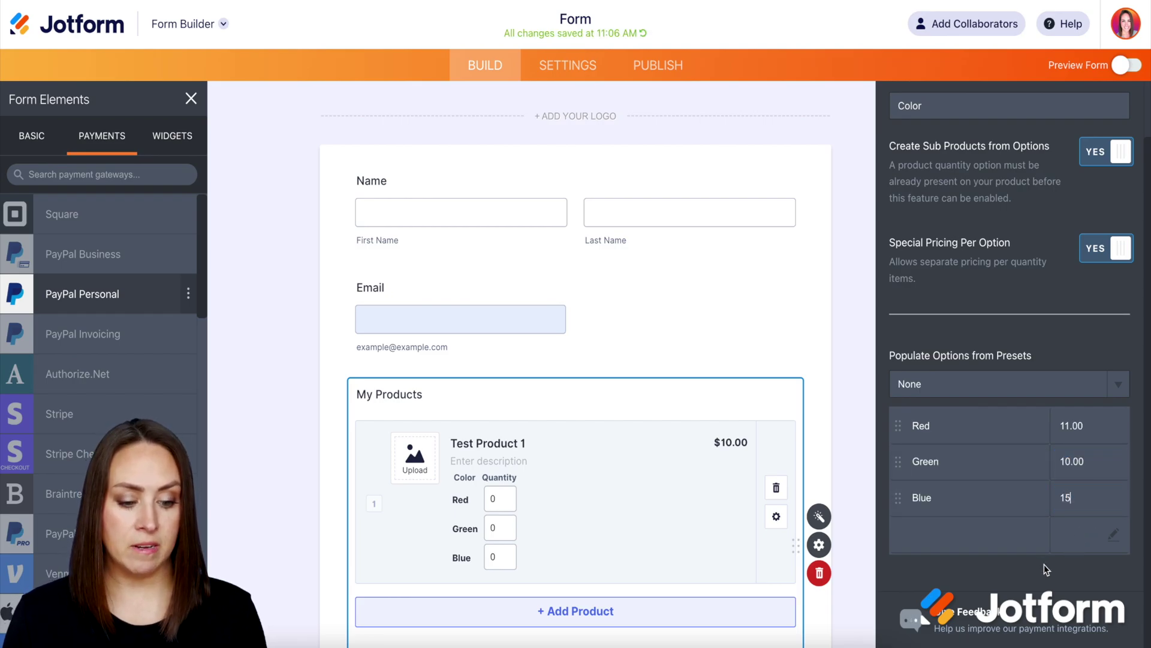
pyautogui.click(1044, 564)
pyautogui.scroll(1, 1027, 341)
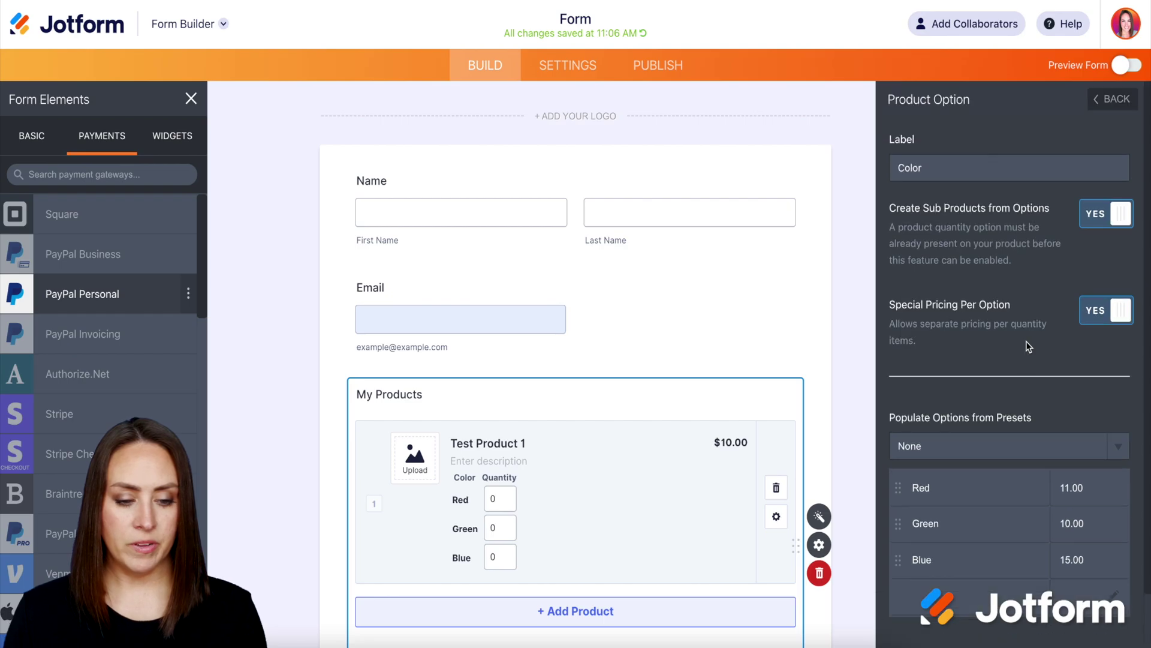
pyautogui.click(1109, 99)
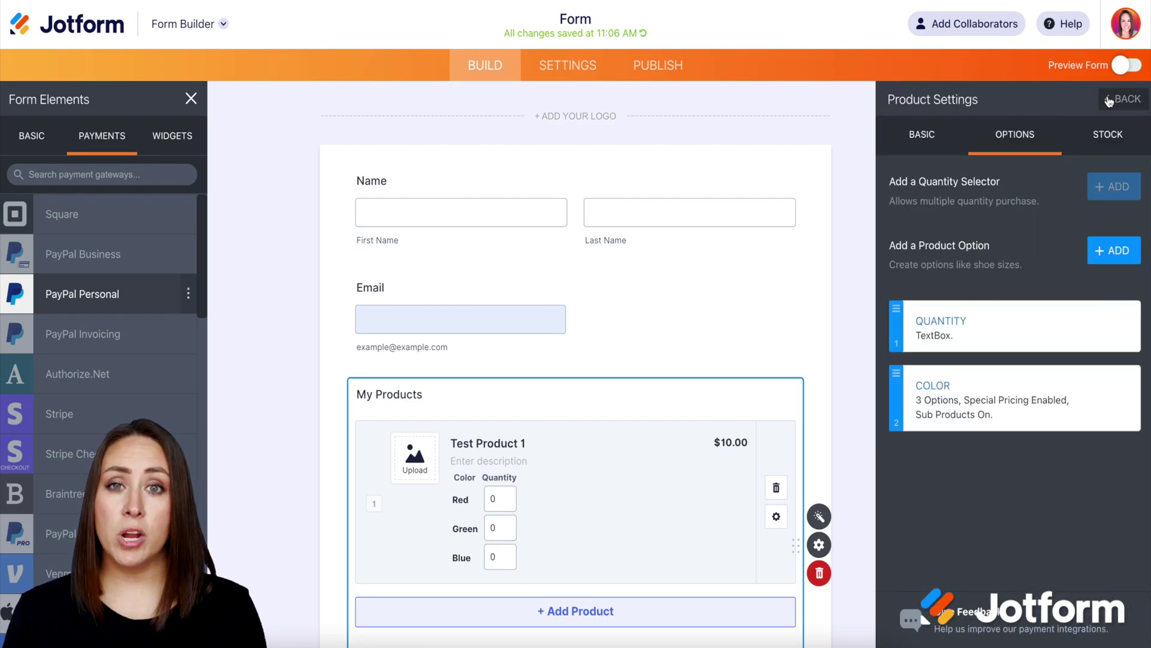
# Add a 'Size' option filled from the T-Shirt Size preset, giving sizes XS to XXXL
pyautogui.click(1125, 260)
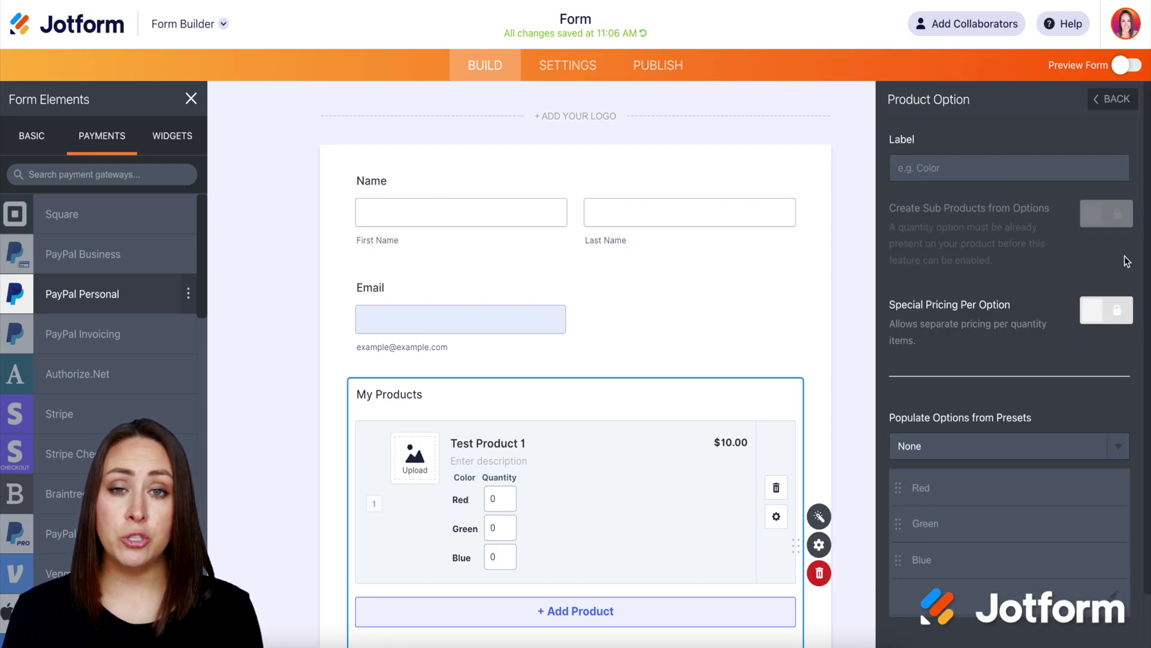
pyautogui.click(1010, 169)
pyautogui.write('Size')
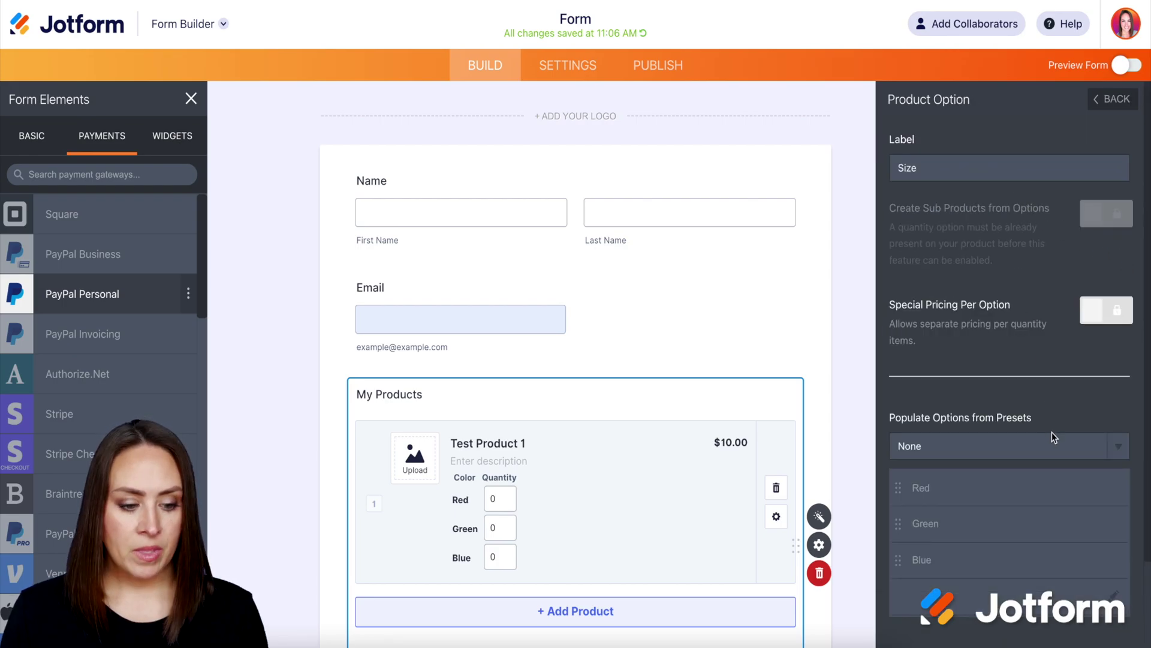
pyautogui.click(1114, 449)
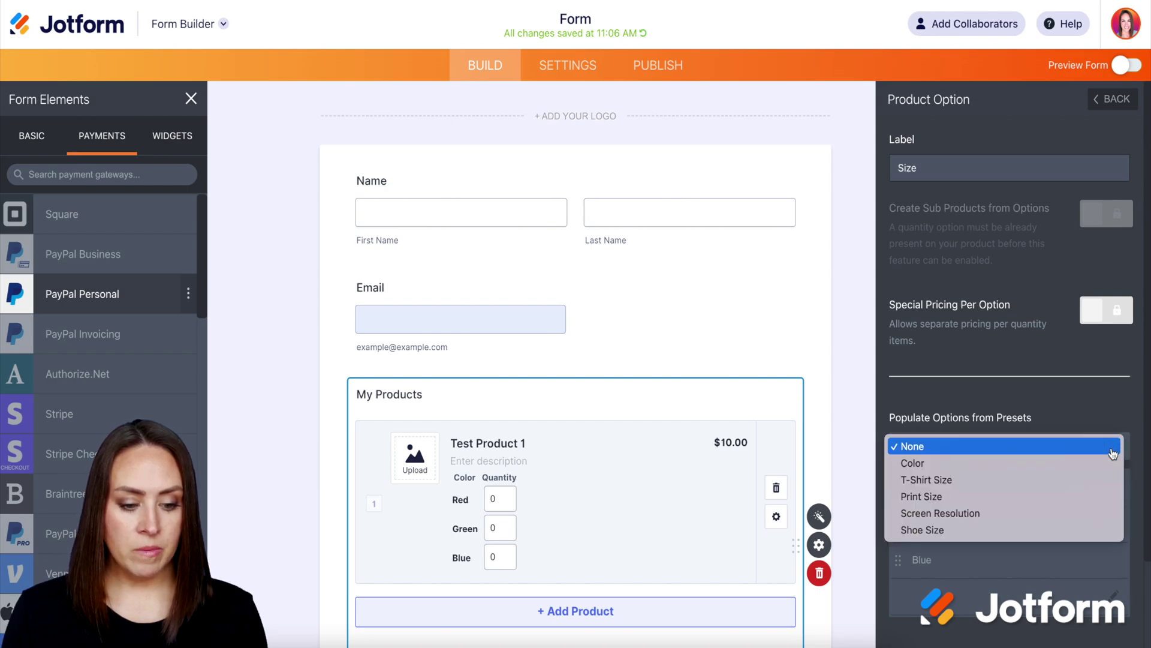
pyautogui.click(1098, 482)
pyautogui.scroll(-3, 1100, 492)
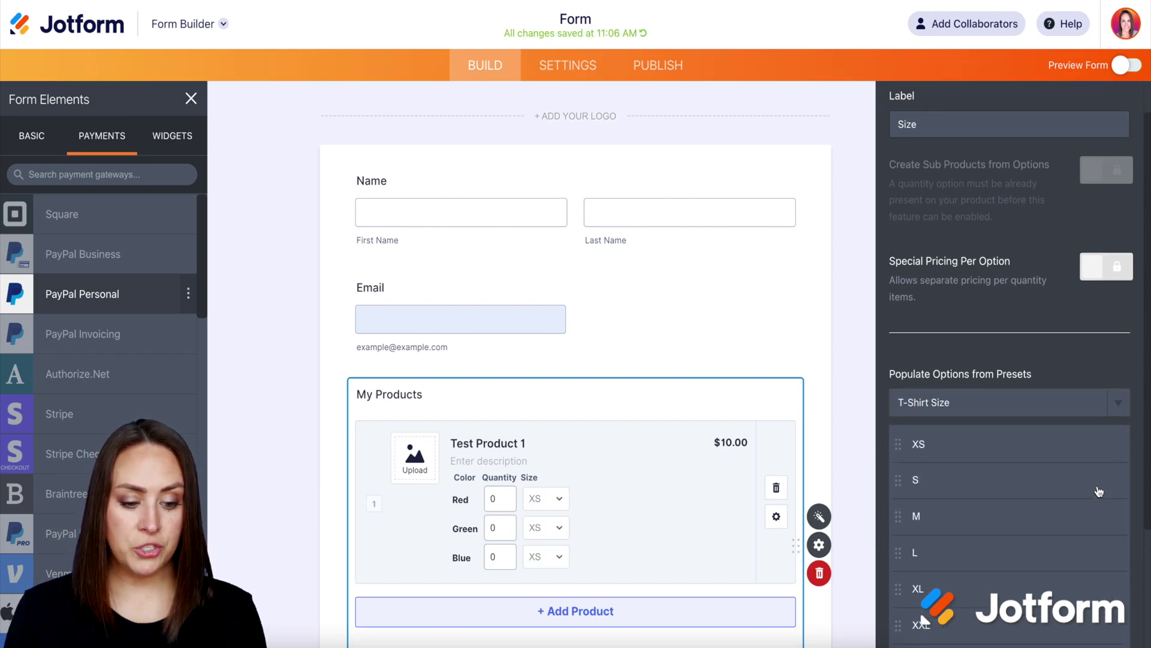
pyautogui.scroll(-1, 1099, 487)
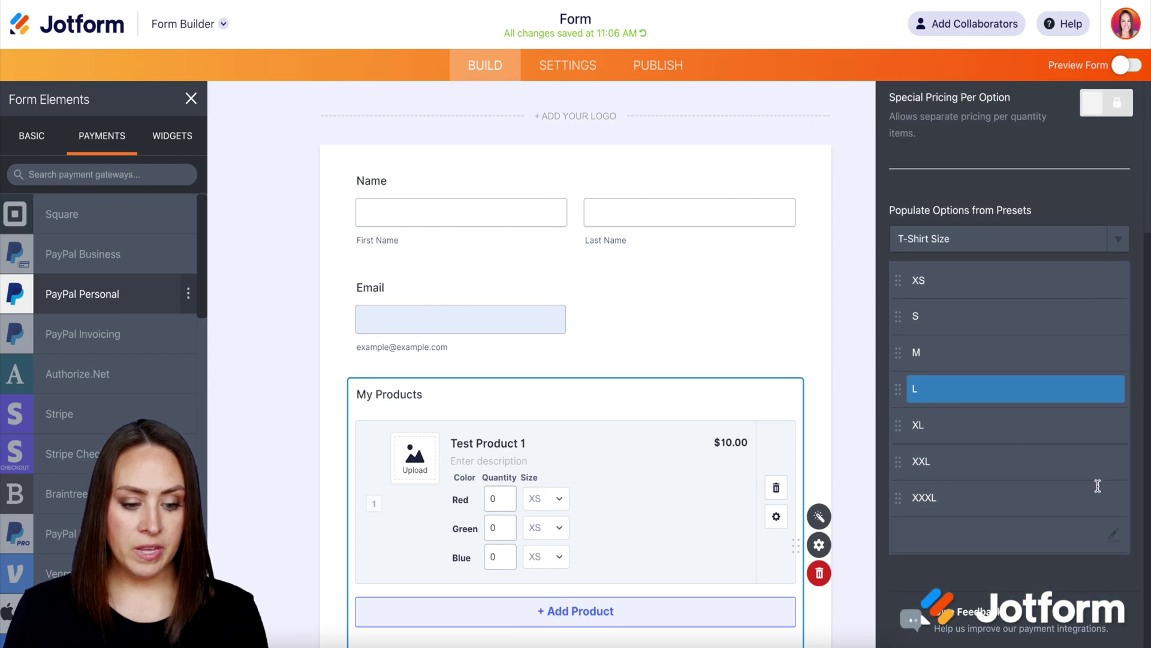
pyautogui.scroll(4, 1097, 486)
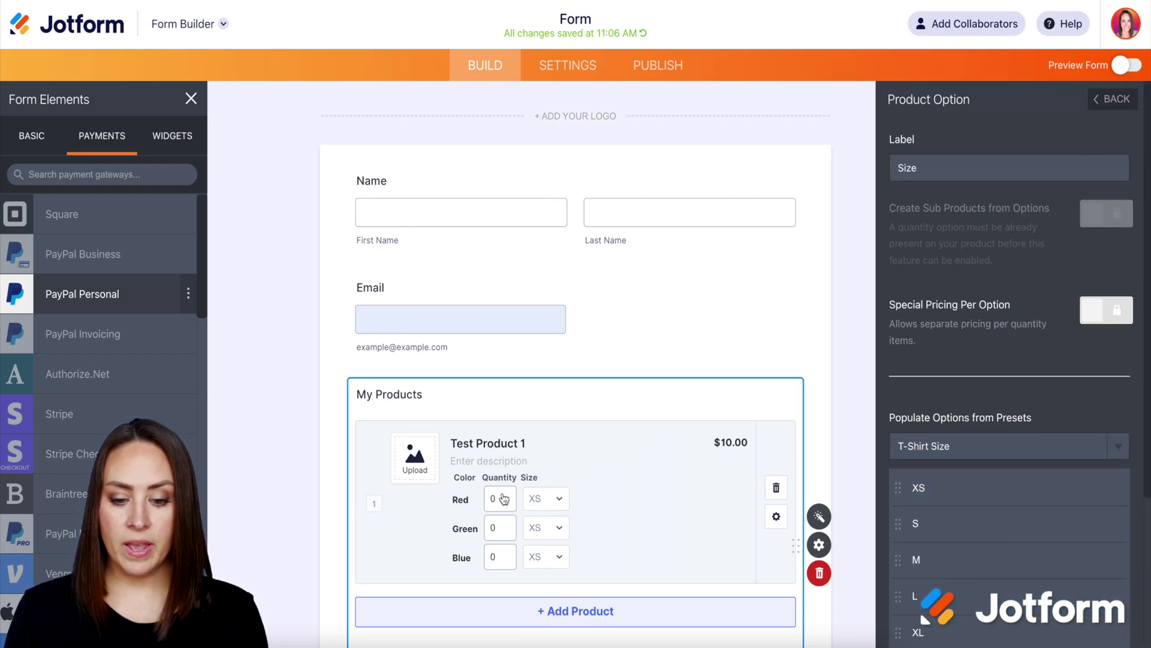
pyautogui.click(1117, 101)
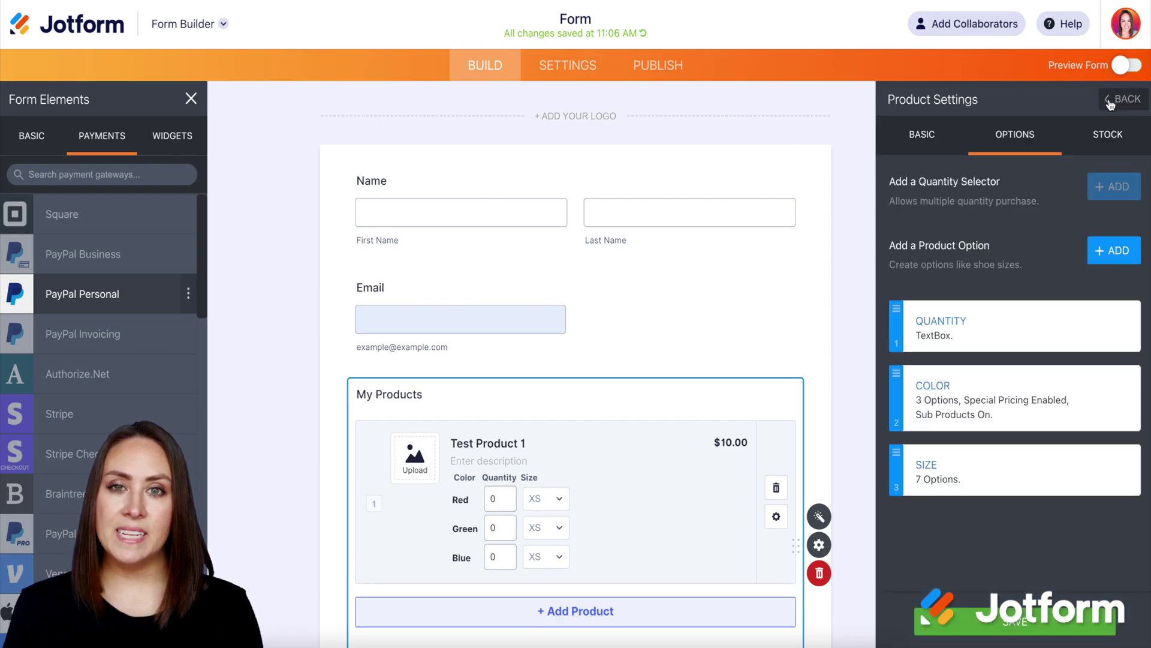
# Enable stock control for Test Product 1
pyautogui.click(1108, 135)
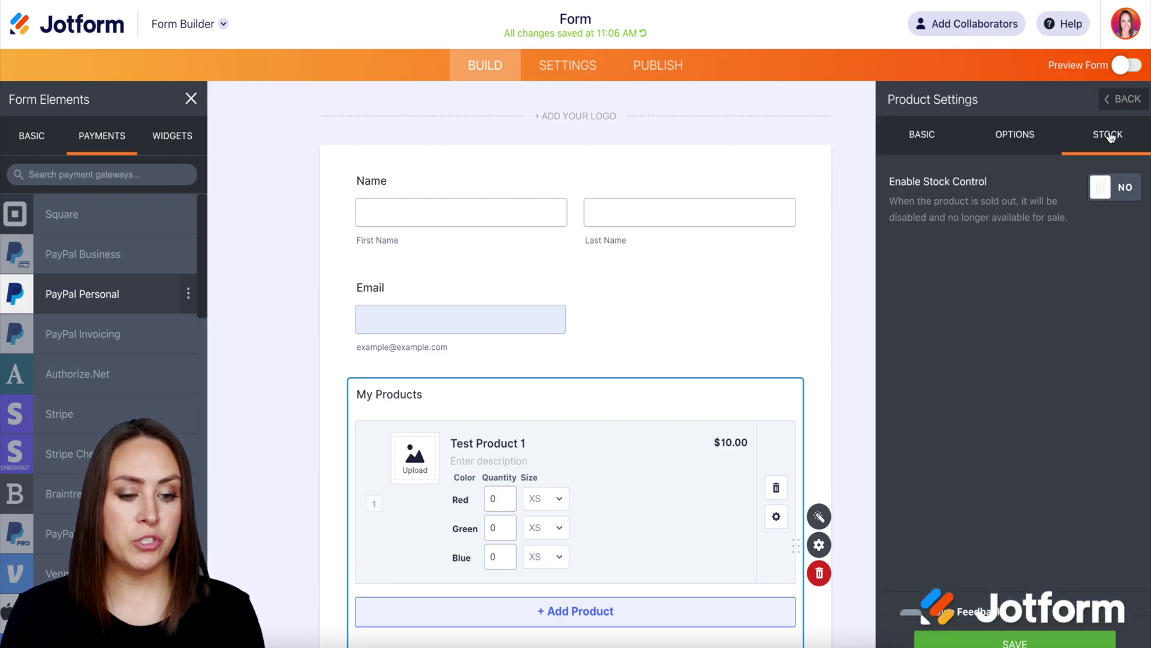
pyautogui.click(1114, 188)
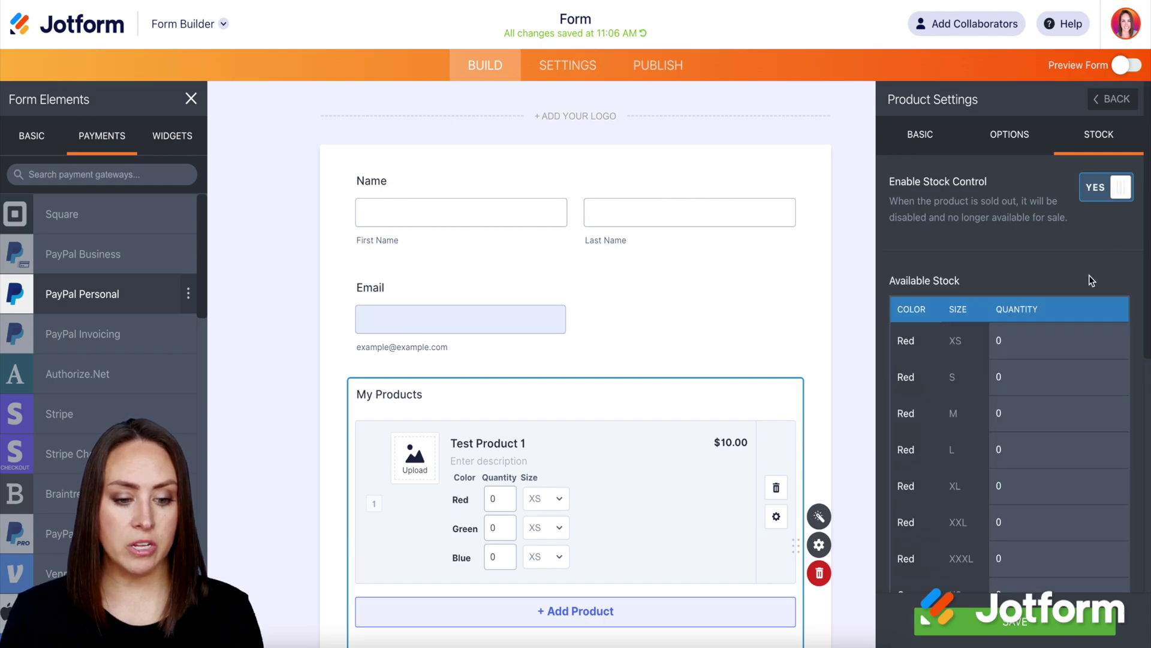
pyautogui.scroll(-1, 1089, 276)
pyautogui.scroll(-1, 1089, 275)
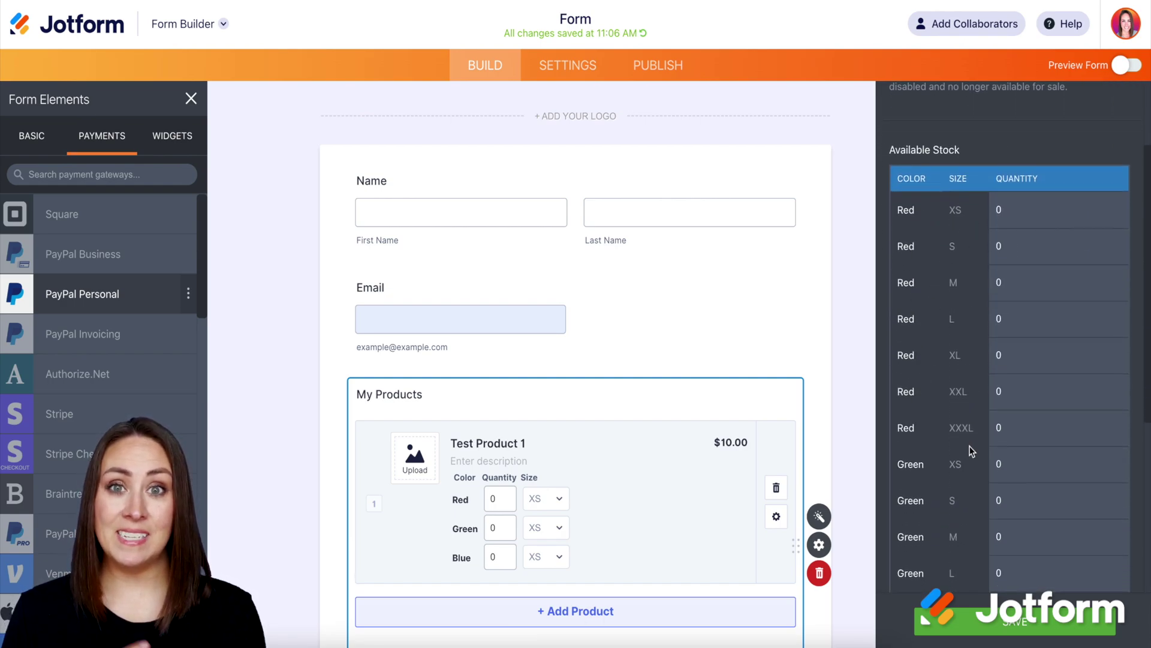
pyautogui.scroll(-3, 970, 449)
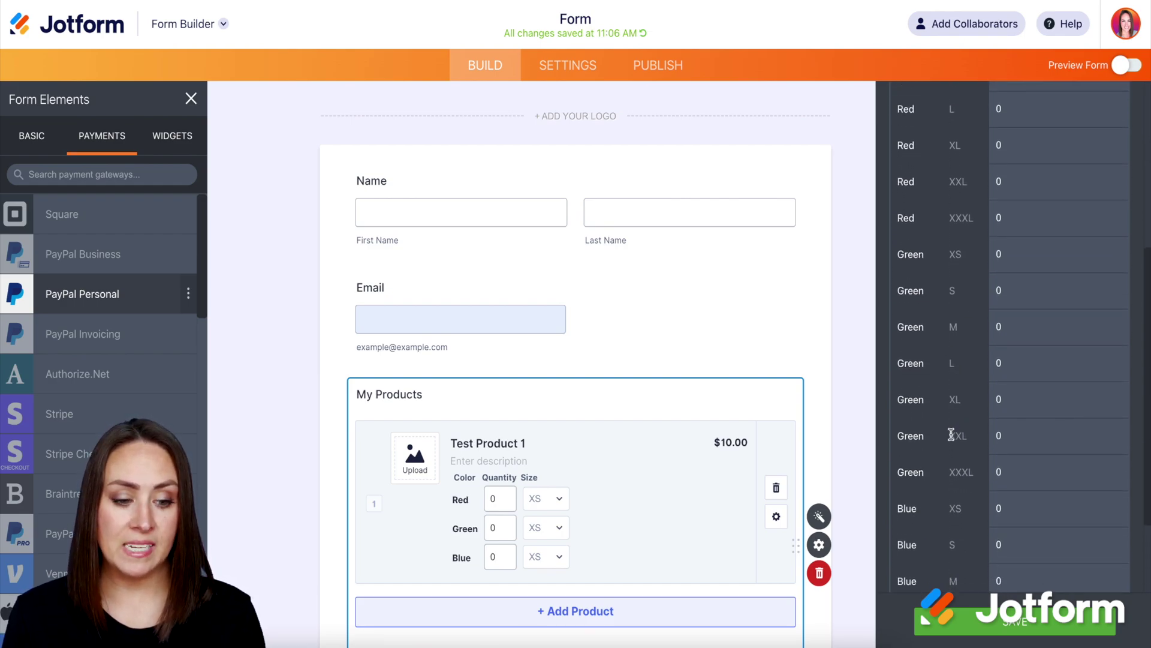
pyautogui.scroll(5, 1036, 310)
# Set stock to 10 for Red XS and 100 for Red S, then save the product
pyautogui.click(1018, 340)
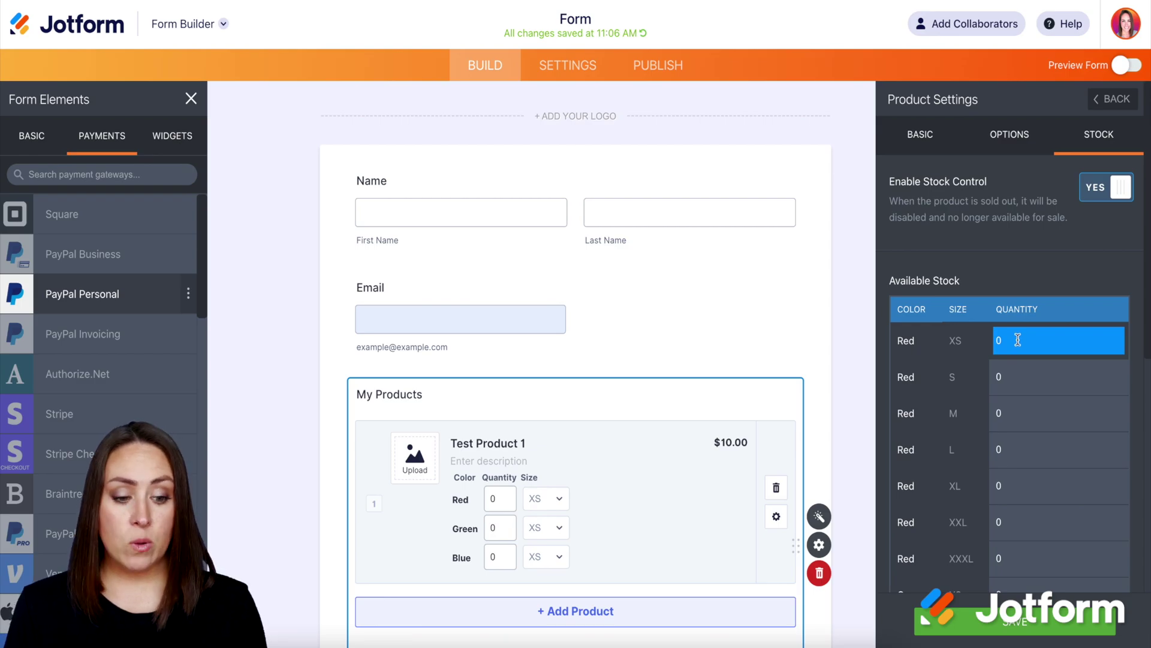
pyautogui.write('10')
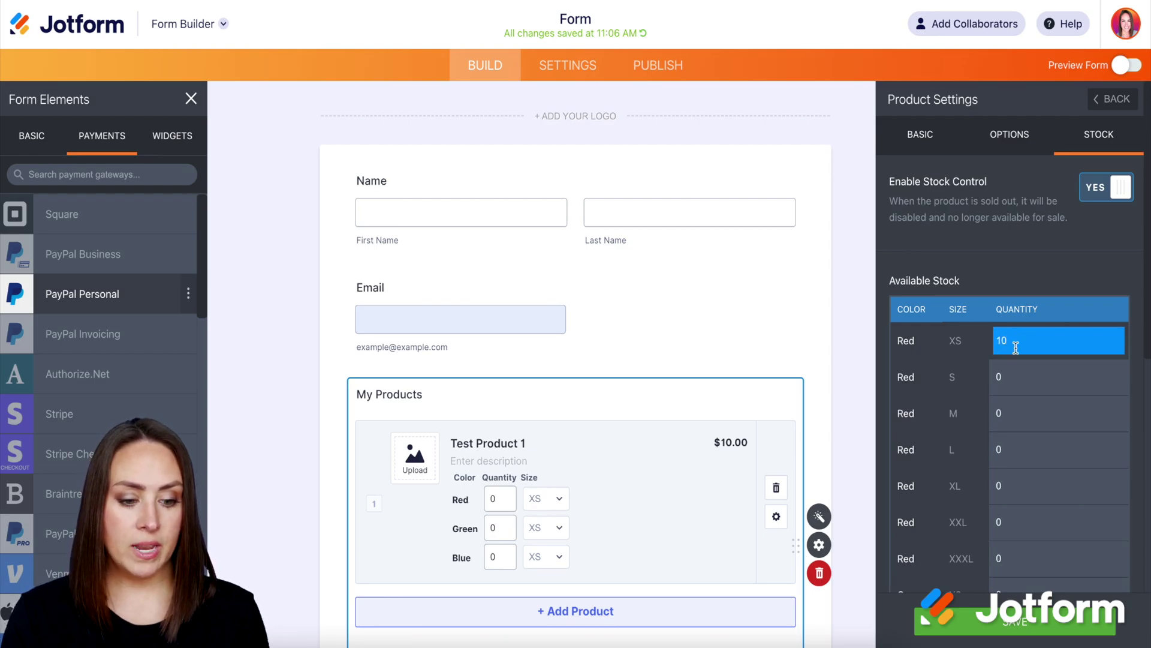
pyautogui.click(1015, 368)
pyautogui.click(1012, 378)
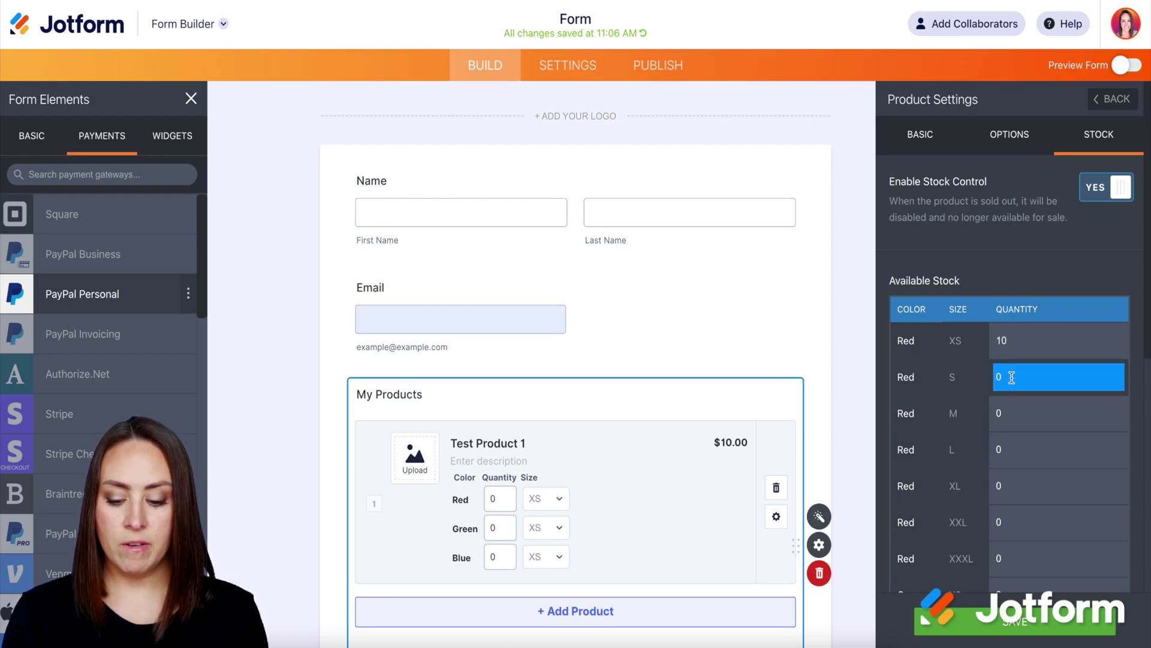
pyautogui.press('BackSpace')
pyautogui.write('100')
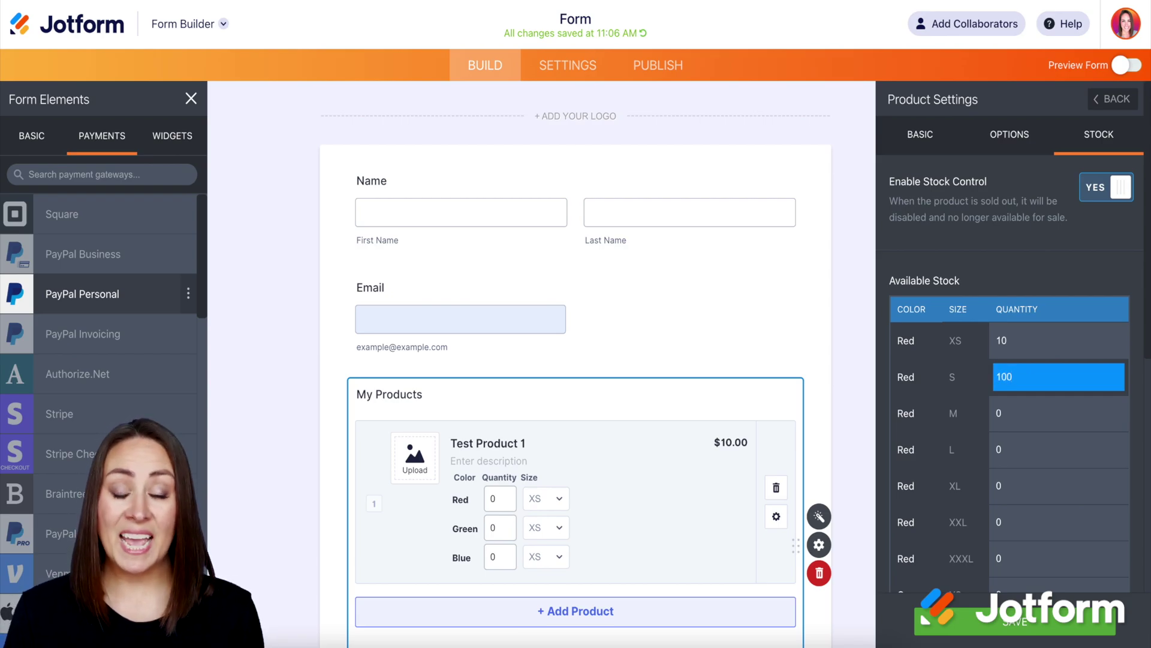
pyautogui.press('Tab')
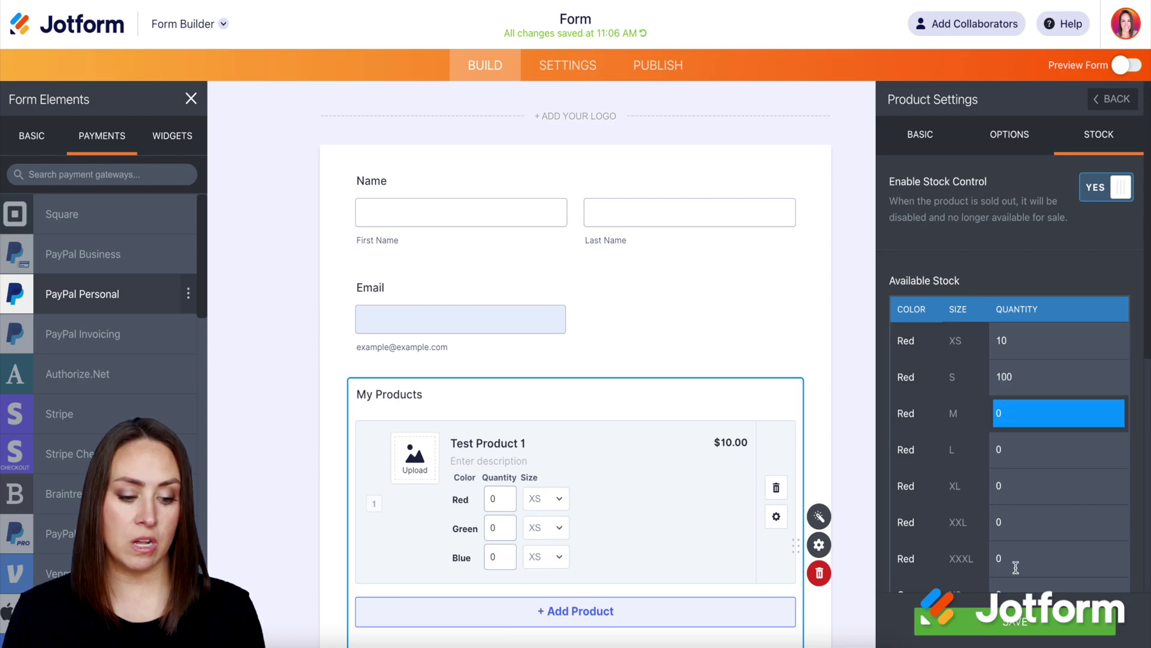
pyautogui.click(1014, 621)
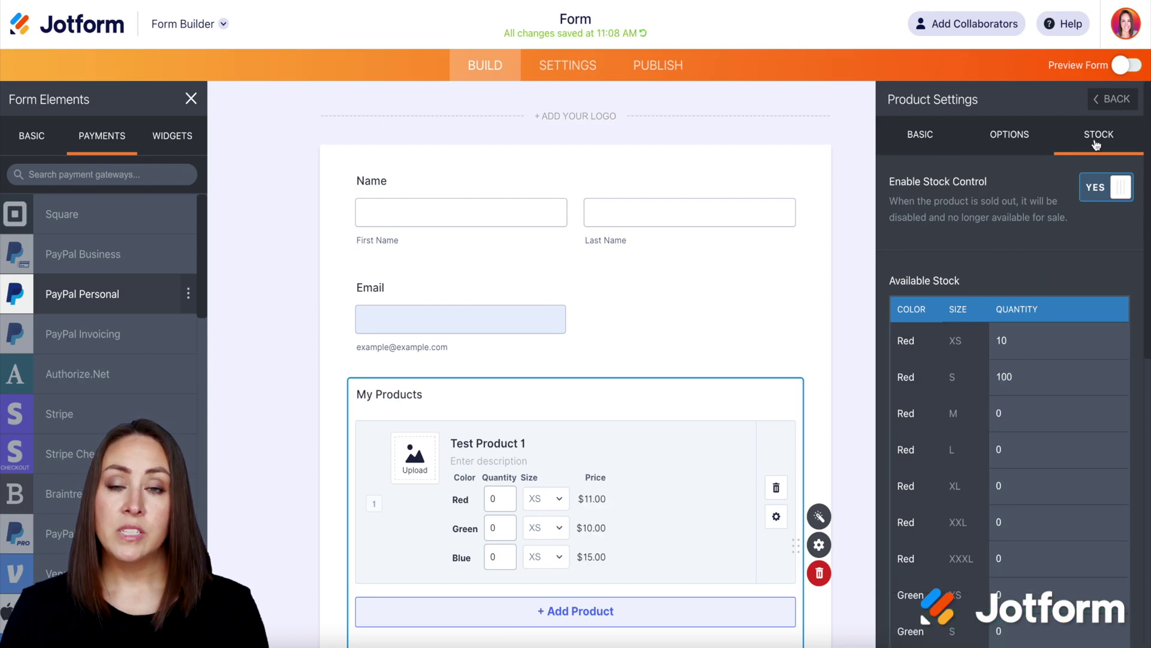
# Switch Test Product 1's Required setting to YES in its Basic settings
pyautogui.click(913, 132)
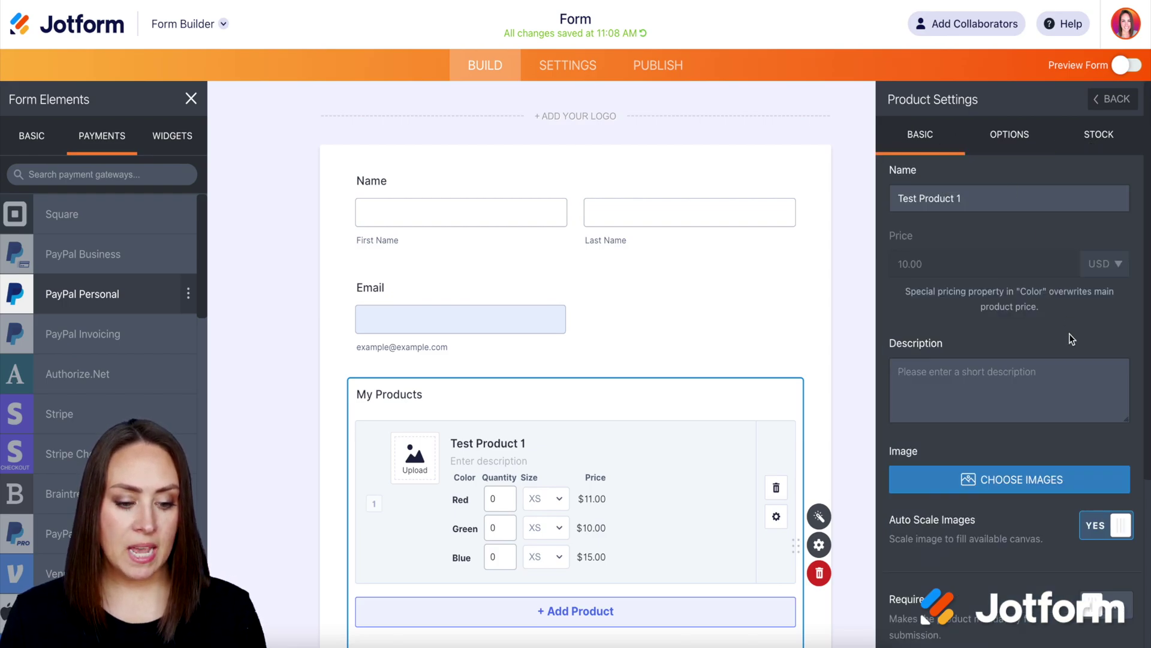
pyautogui.scroll(-2, 1070, 333)
pyautogui.scroll(-1, 1069, 334)
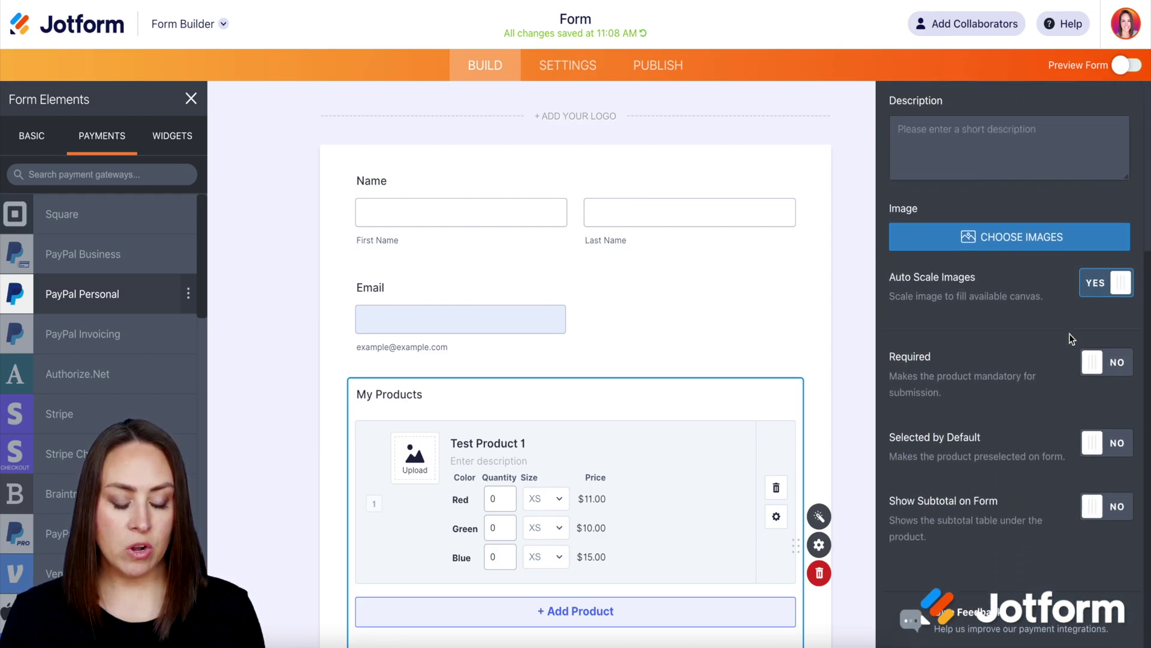
pyautogui.click(1110, 370)
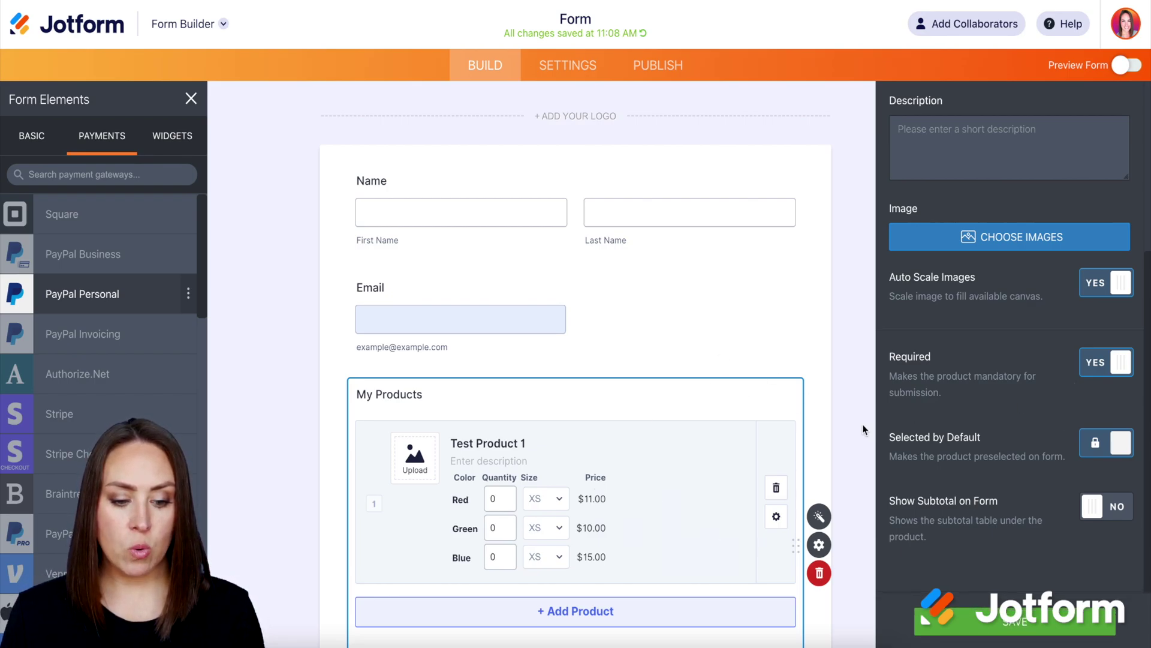
pyautogui.scroll(-3, 862, 424)
pyautogui.scroll(2, 862, 423)
pyautogui.scroll(1, 862, 424)
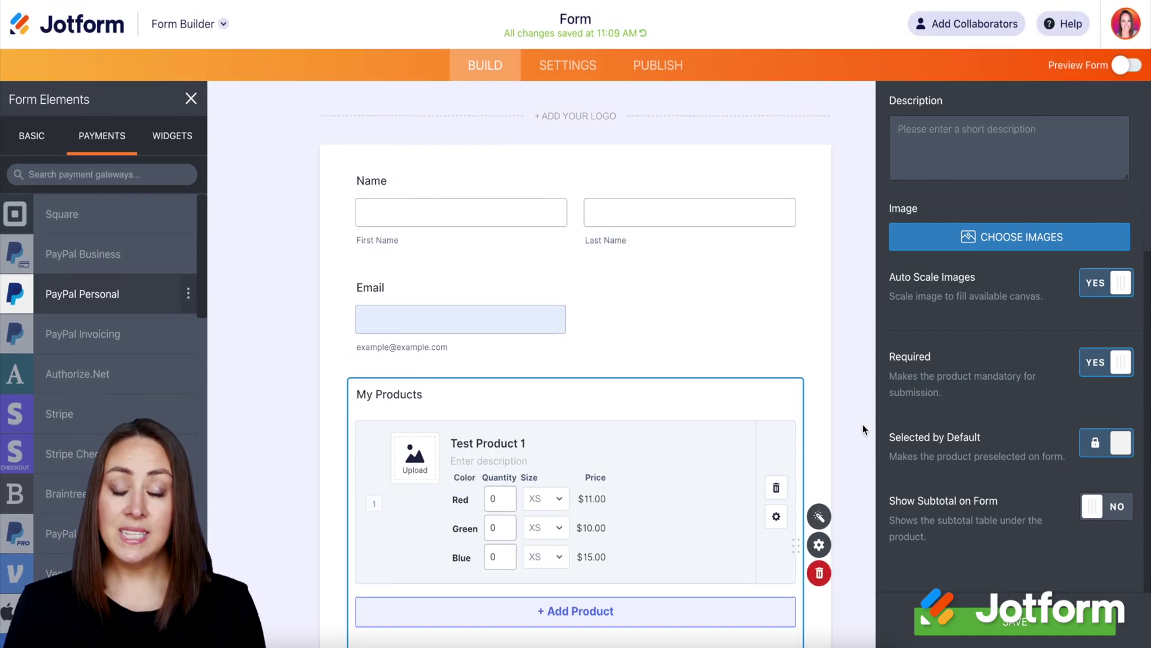